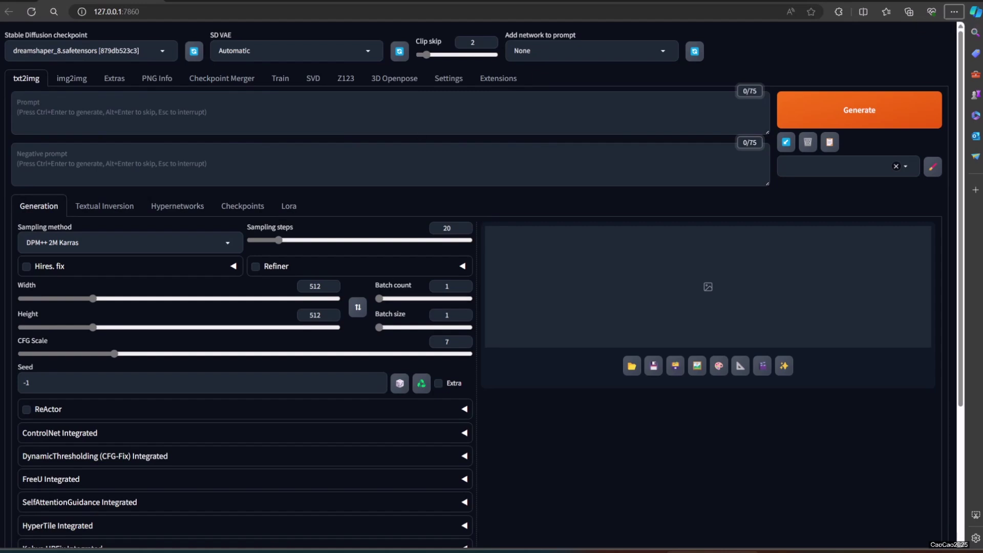
Install the ADetailer extension from the Available extensions list, searching 'adetailer'.
click(497, 79)
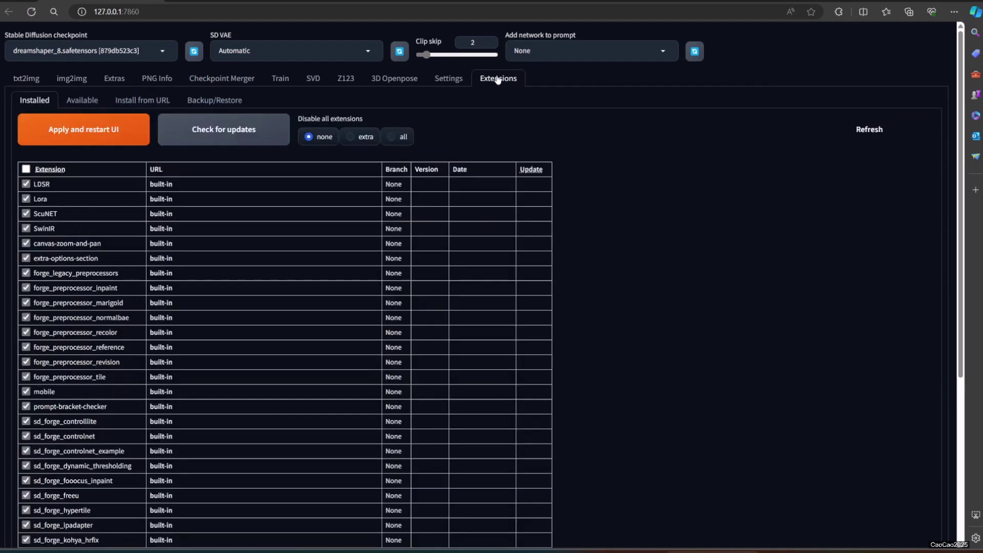
click(72, 105)
click(80, 129)
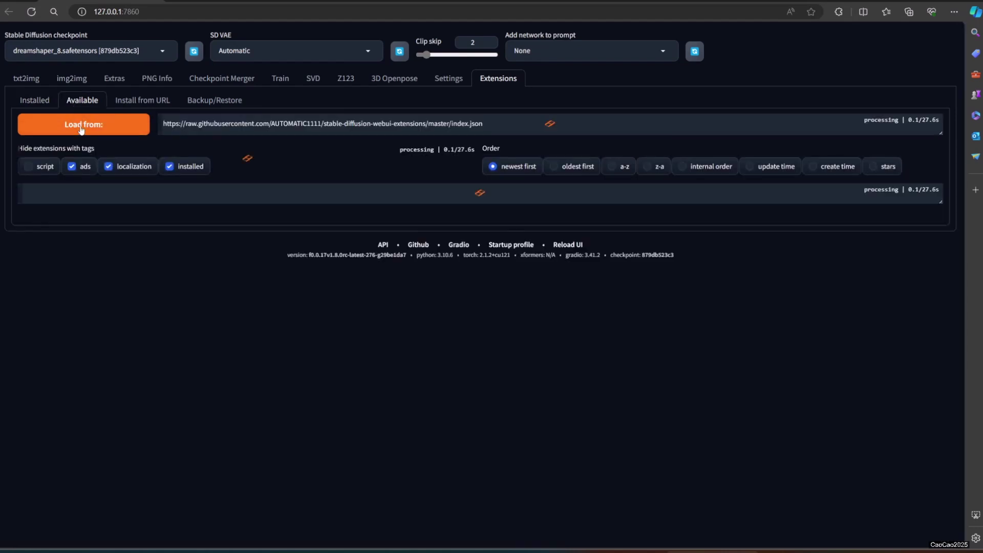
click(34, 222)
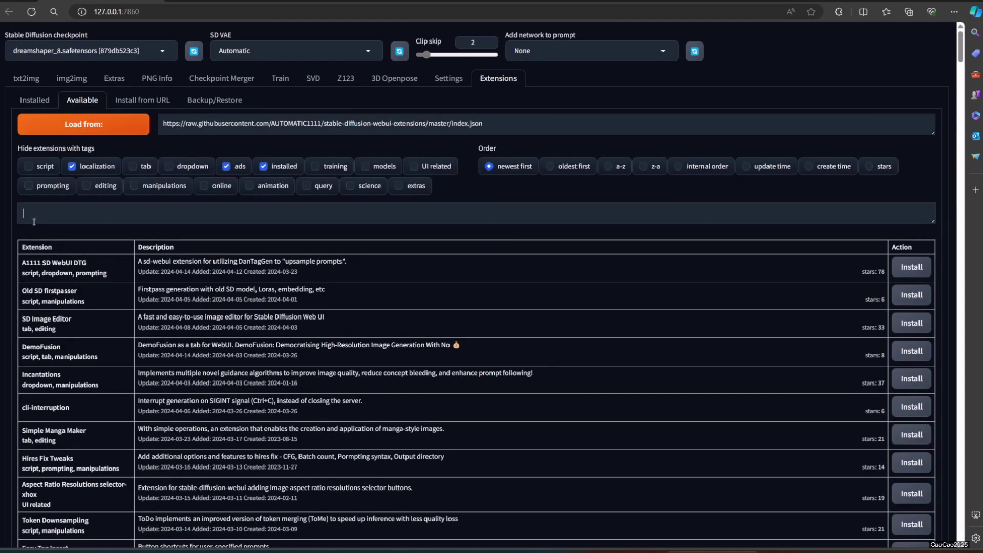
text(adeta)
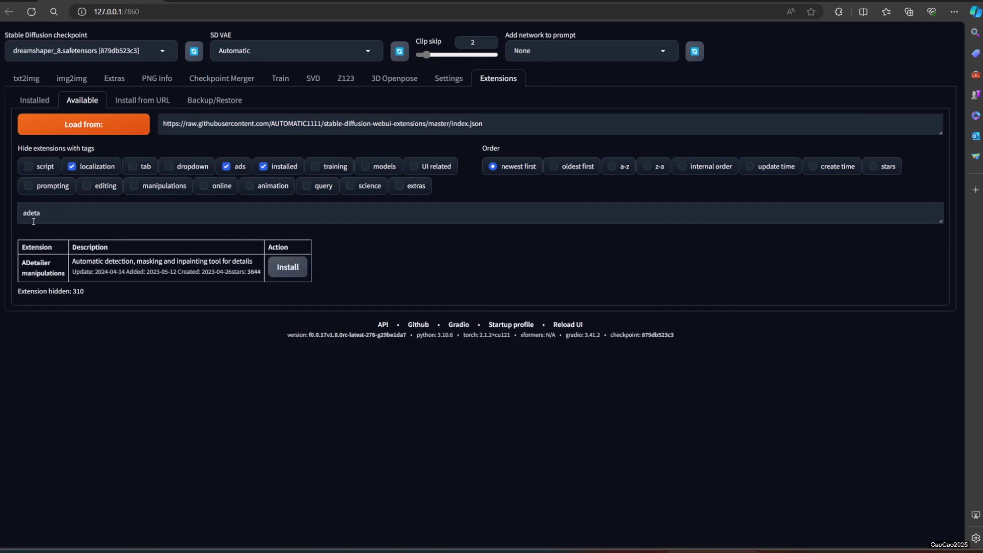
text(iler)
click(287, 271)
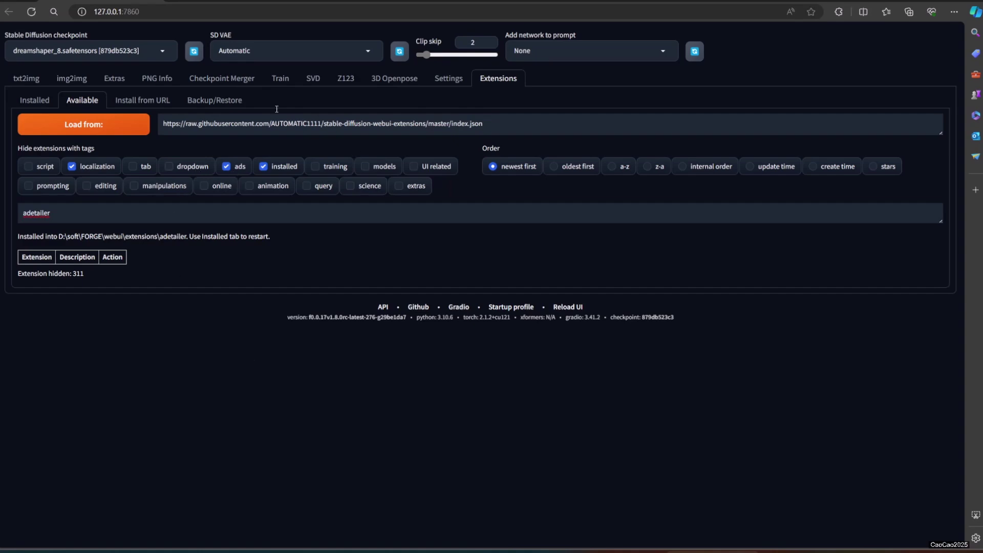
Apply and restart the UI, then expand the new ADetailer panel.
click(34, 100)
key(ctrl+f)
text(adeta)
scroll(65, 443, down, 15)
scroll(65, 444, up, 5)
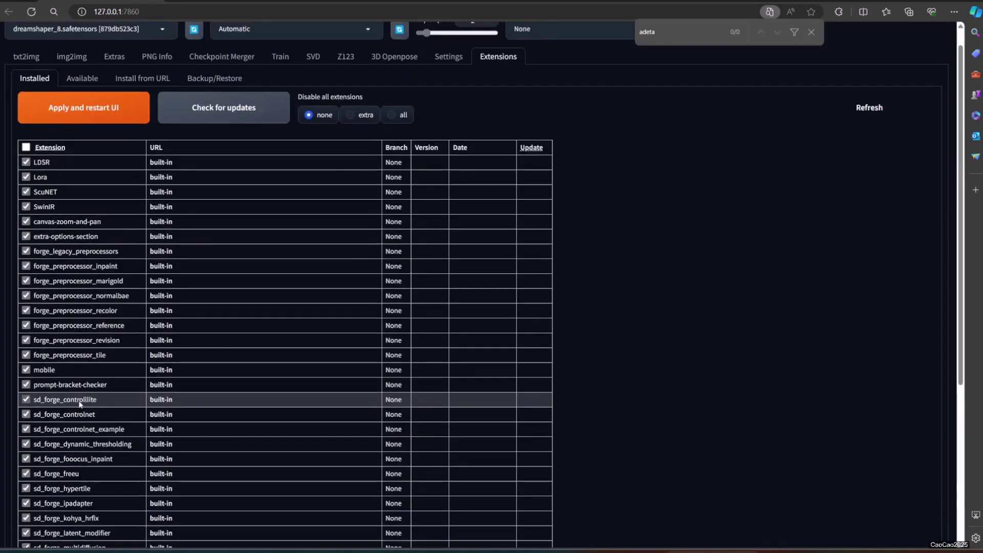
click(112, 117)
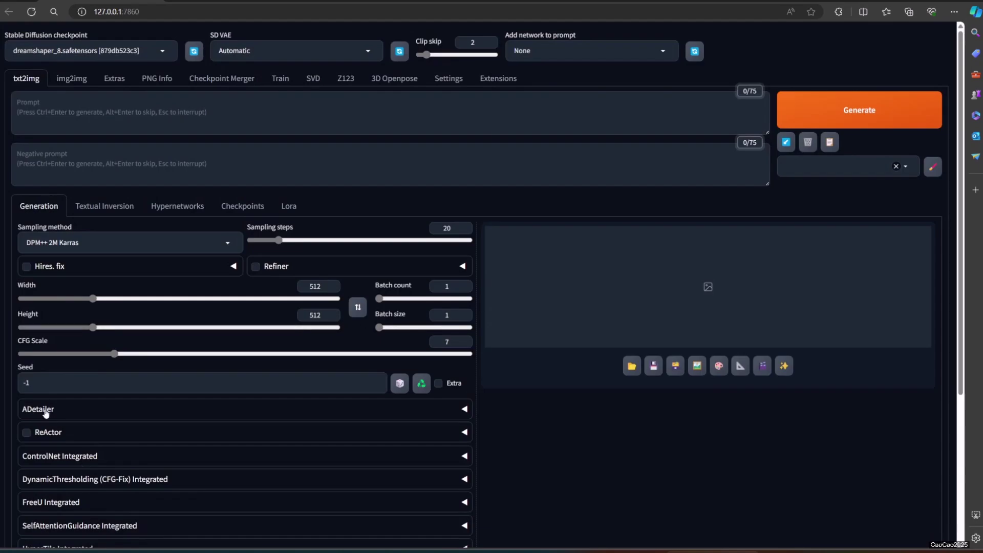
click(44, 409)
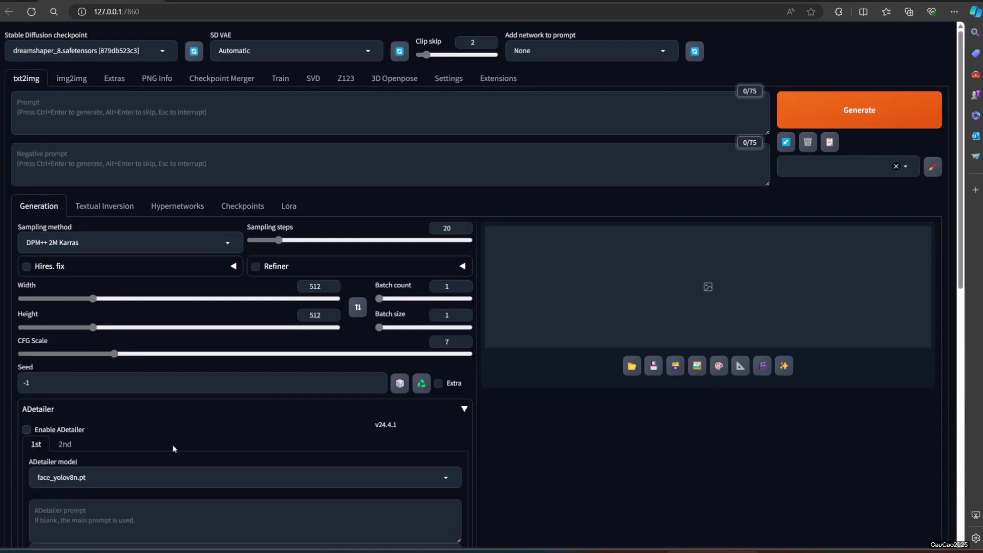
scroll(213, 491, down, 6)
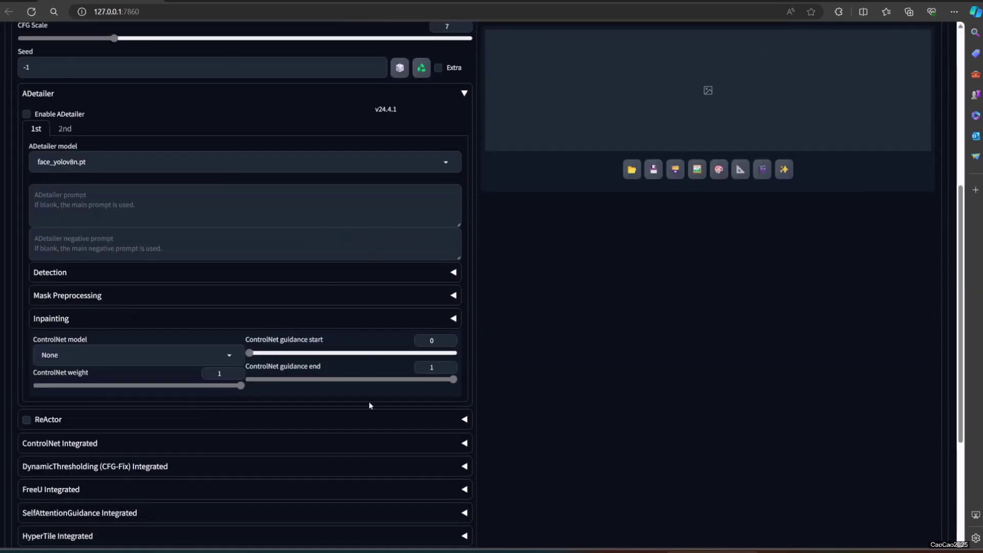
scroll(369, 404, up, 6)
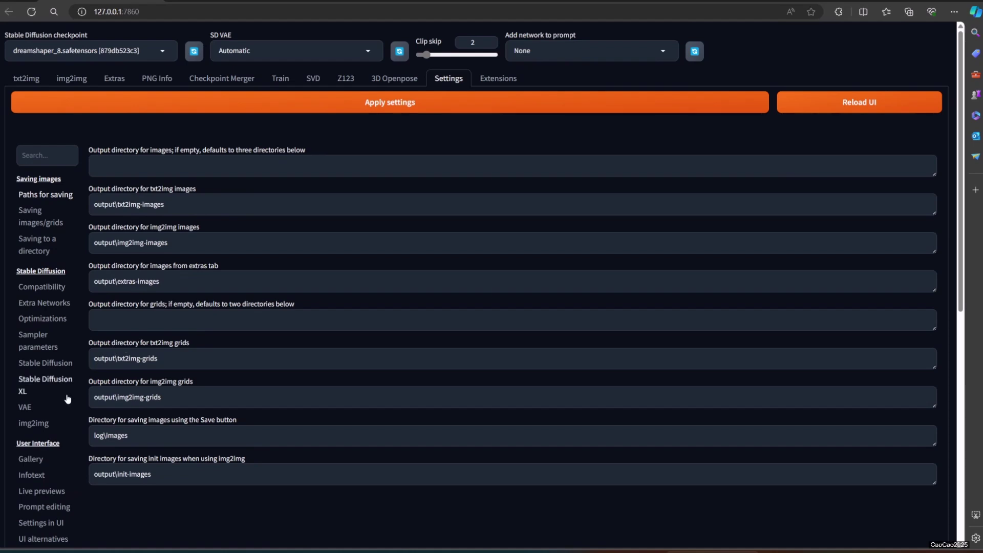
Set ADetailer max models to 3 and sorting to 'Position (left to right)', then apply and reload.
key(ctrl+f)
text(ADET)
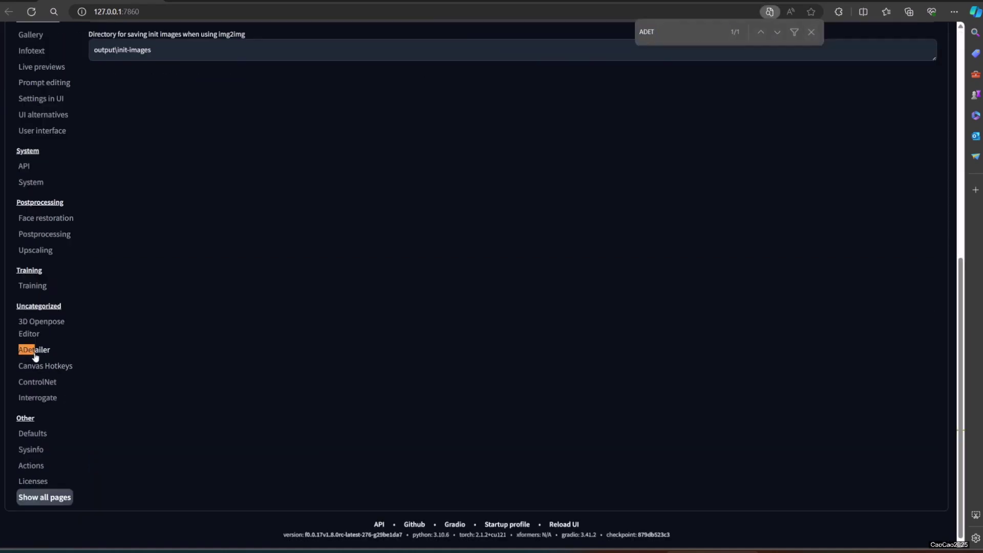
click(35, 354)
scroll(37, 356, up, 8)
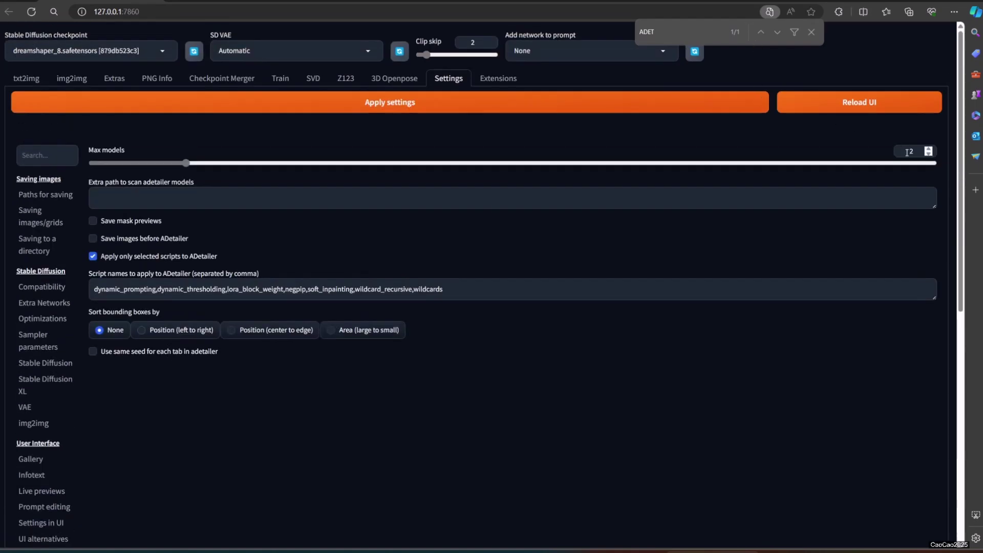
click(929, 148)
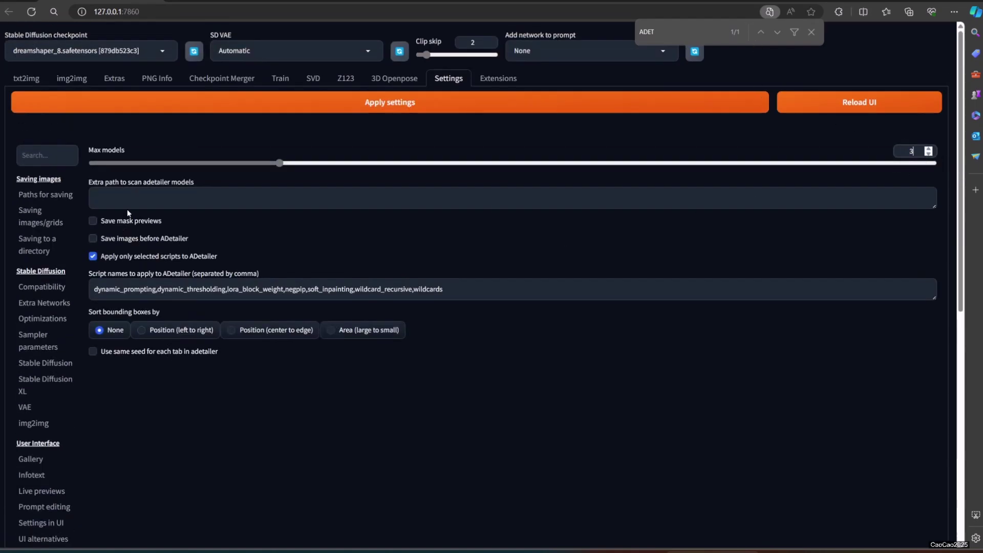
click(154, 335)
click(488, 108)
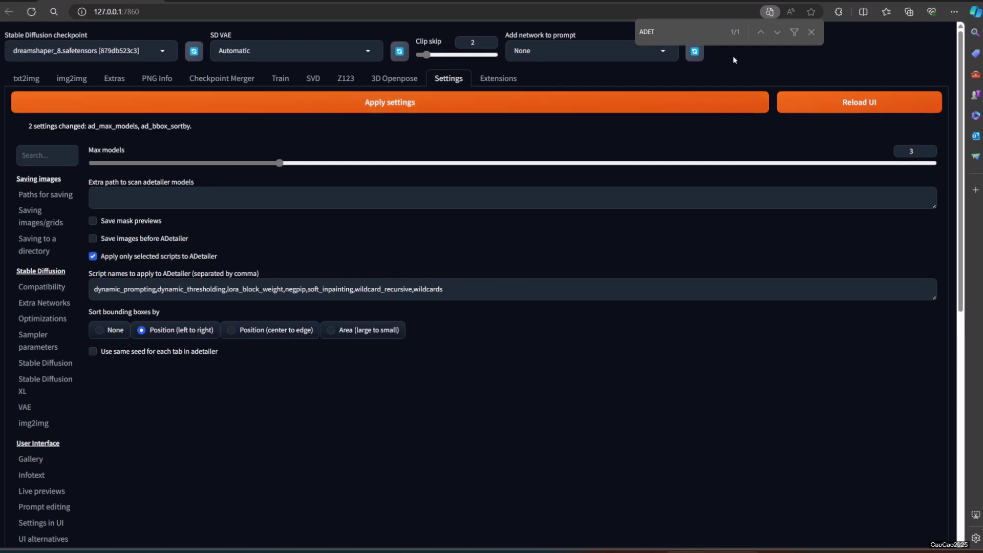
click(817, 107)
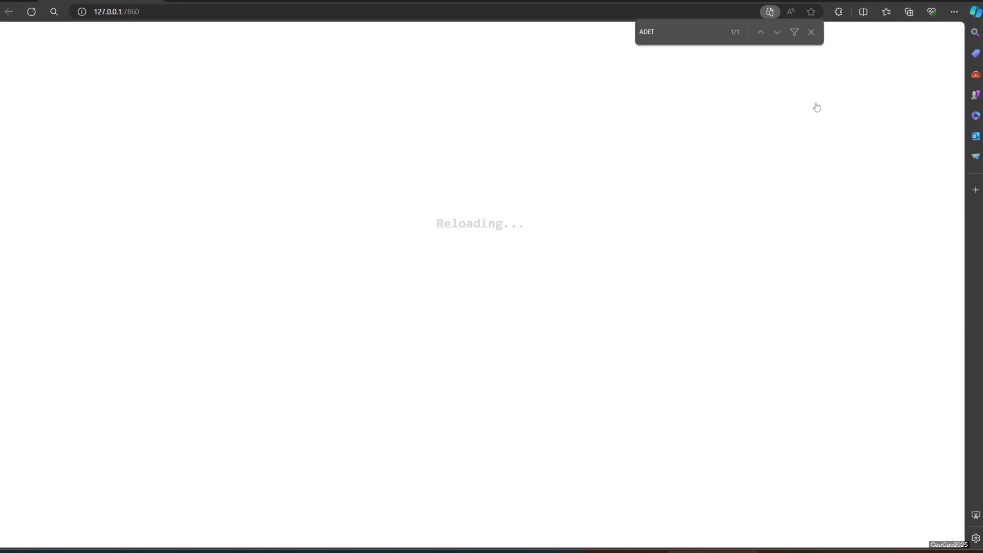
Close the find bar and cycle through ADetailer's 1st, 2nd and 3rd model tabs.
click(811, 33)
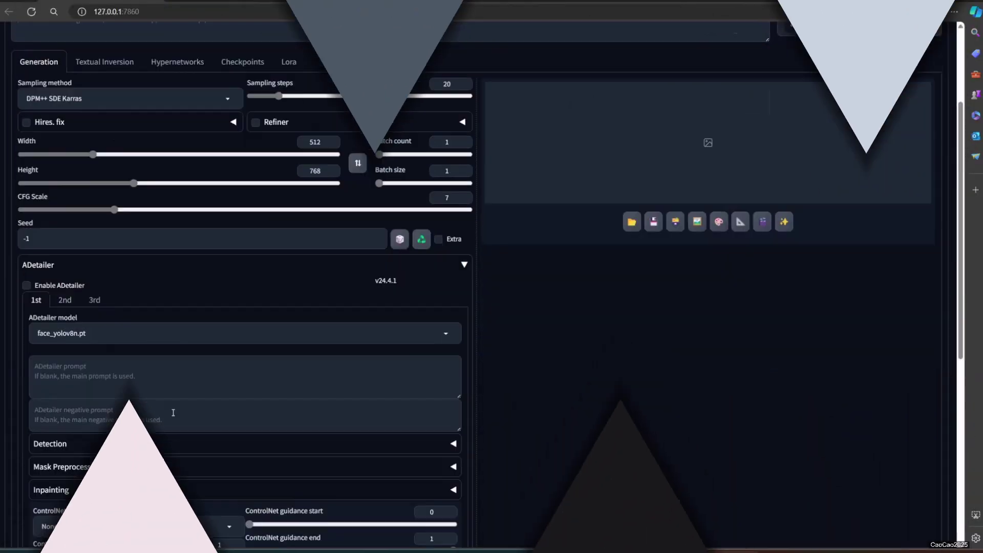
scroll(130, 336, down, 2)
click(64, 208)
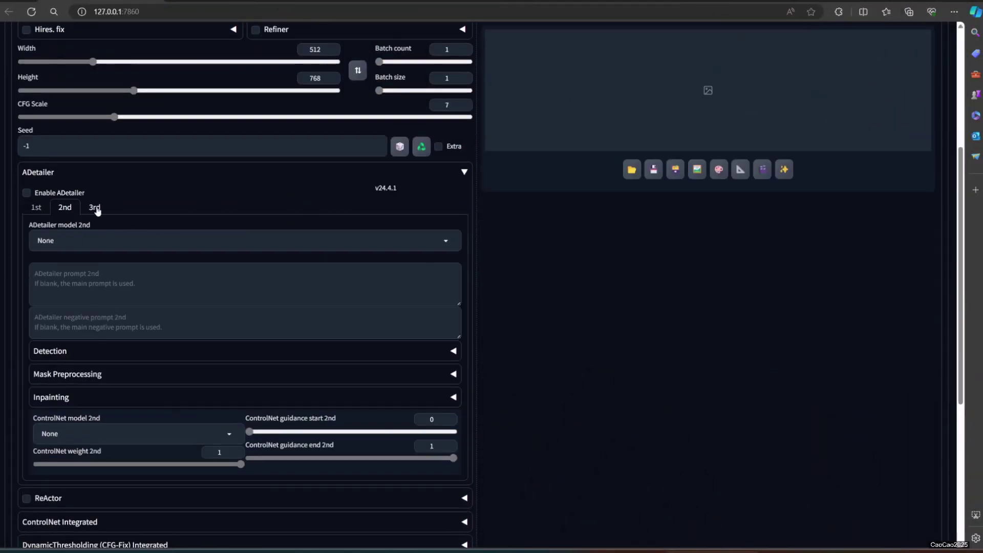
click(94, 208)
click(37, 208)
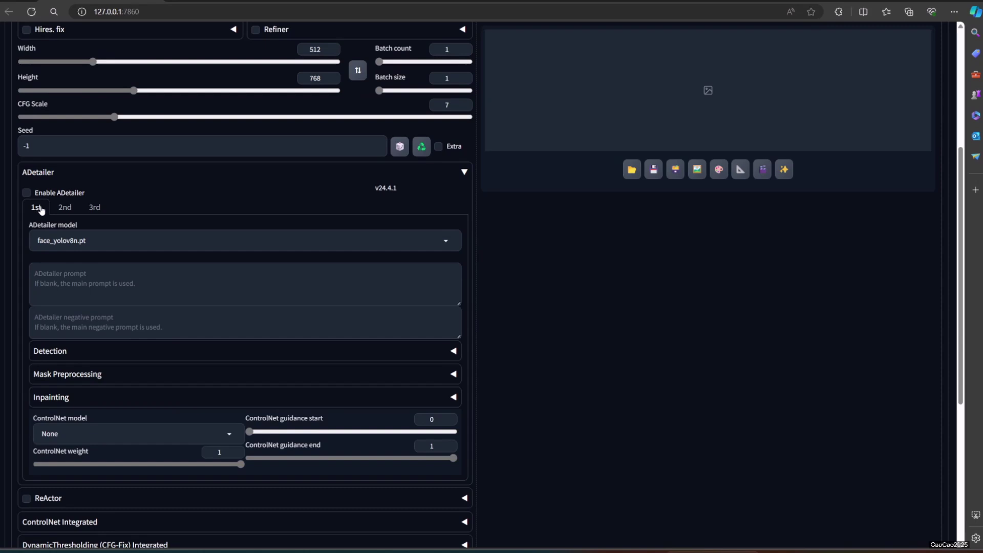
click(51, 209)
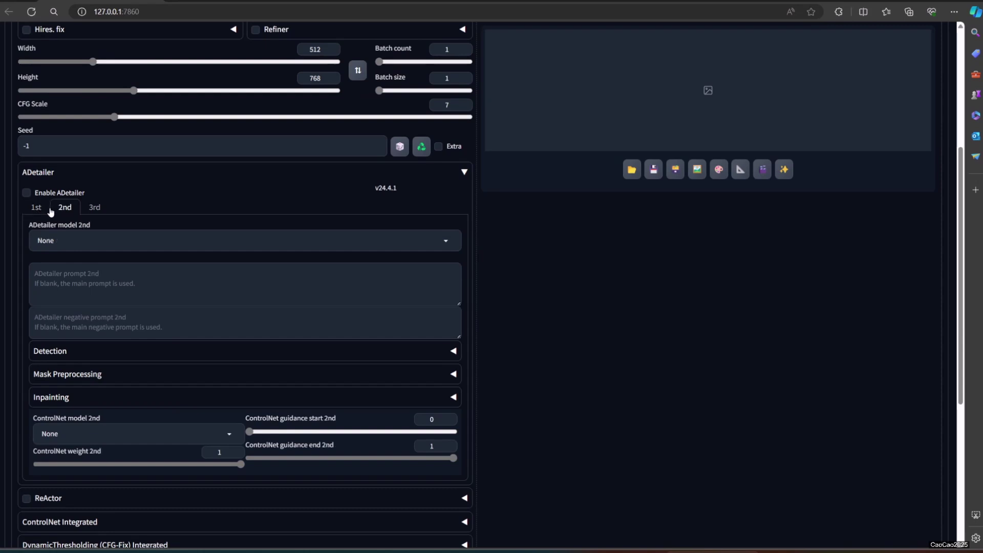
click(102, 210)
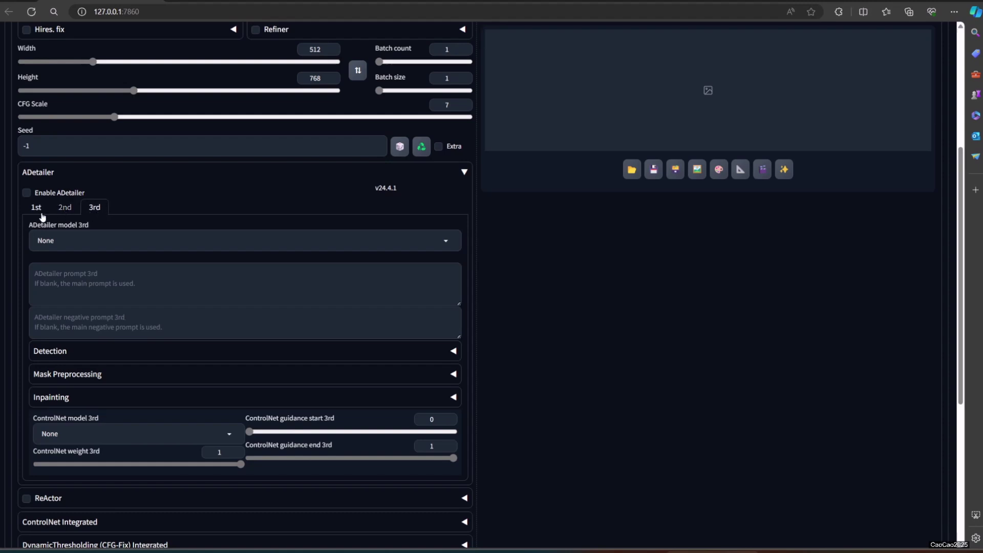
click(43, 214)
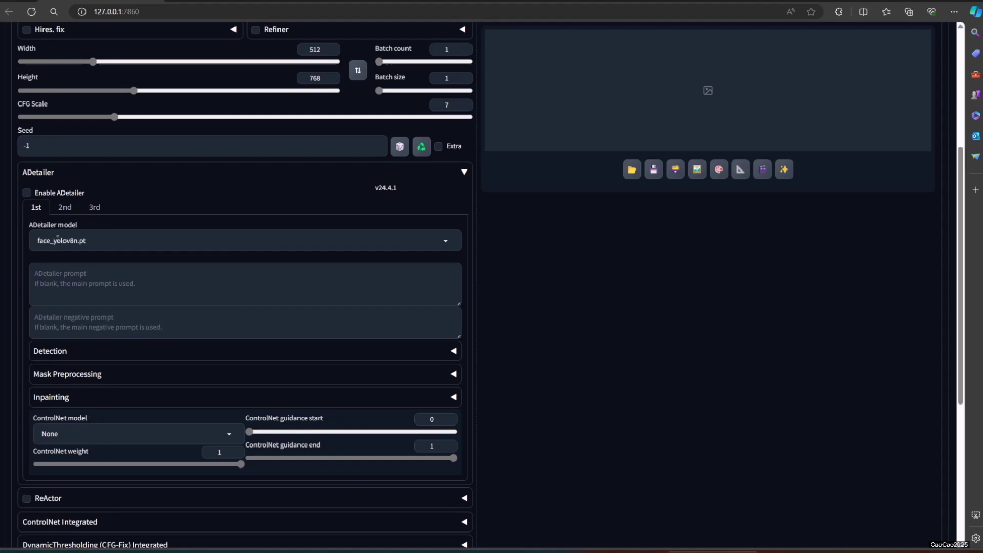
Browse the ADetailer detection model list and Civitai's Eyes detection model page.
click(65, 241)
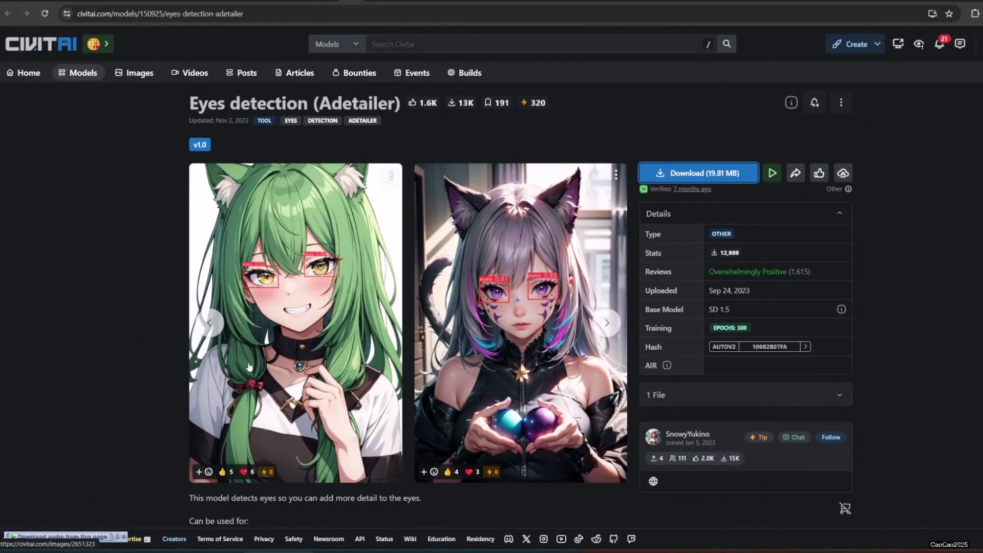
scroll(539, 385, down, 1)
scroll(539, 385, down, 5)
scroll(539, 385, up, 6)
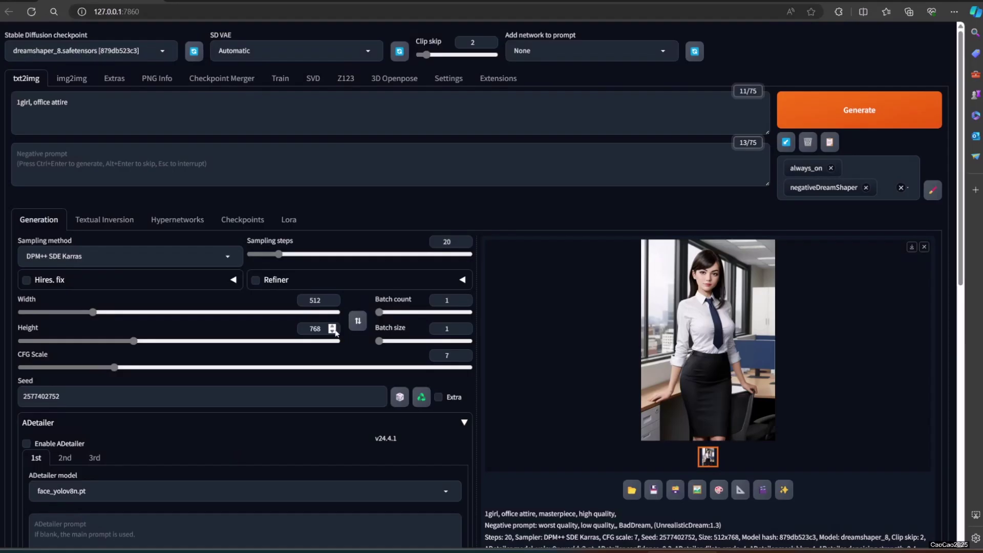
Check the detection model list and view the current portrait full size.
scroll(78, 332, down, 3)
click(78, 332)
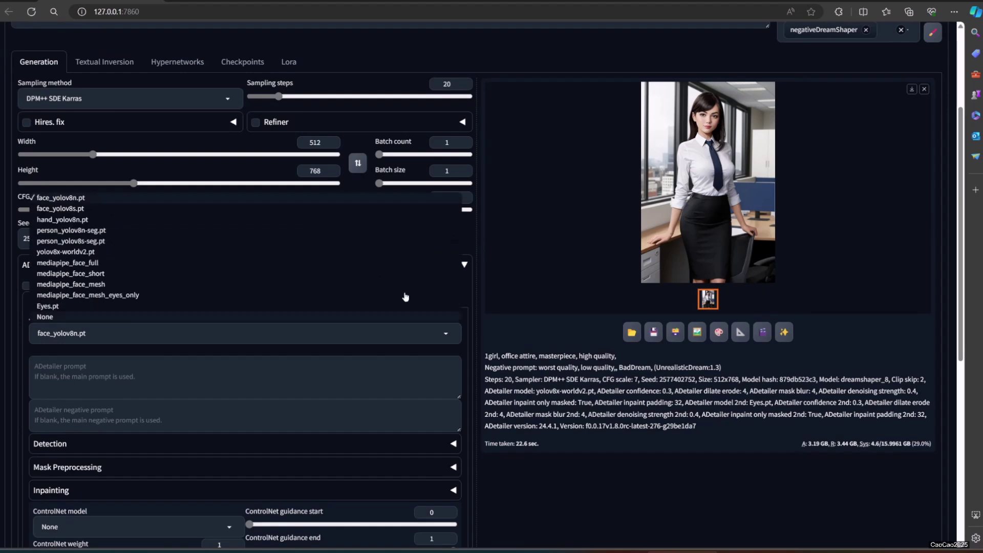
click(672, 187)
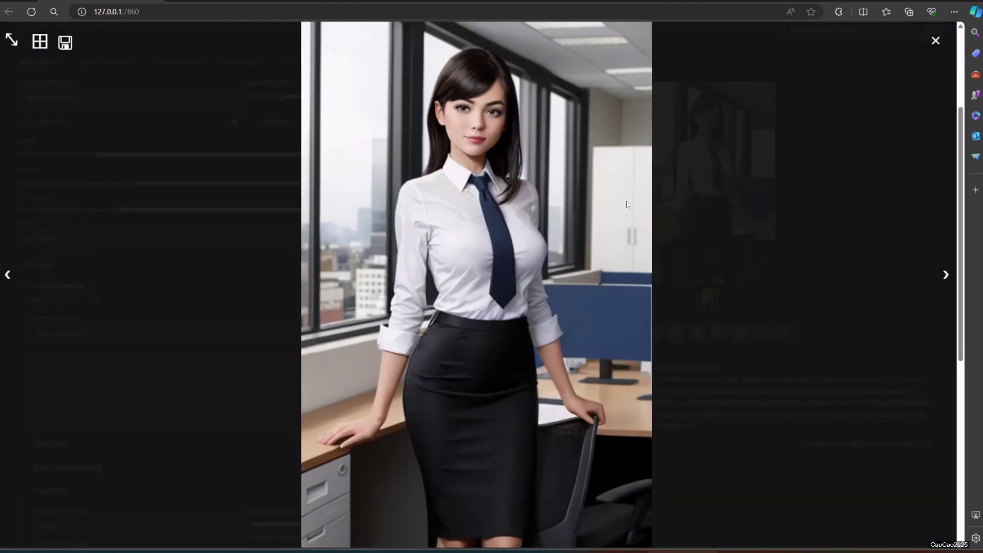
click(696, 325)
Enable ADetailer with prompt 'angry face', generate, and view the angry-face result.
click(26, 286)
click(153, 376)
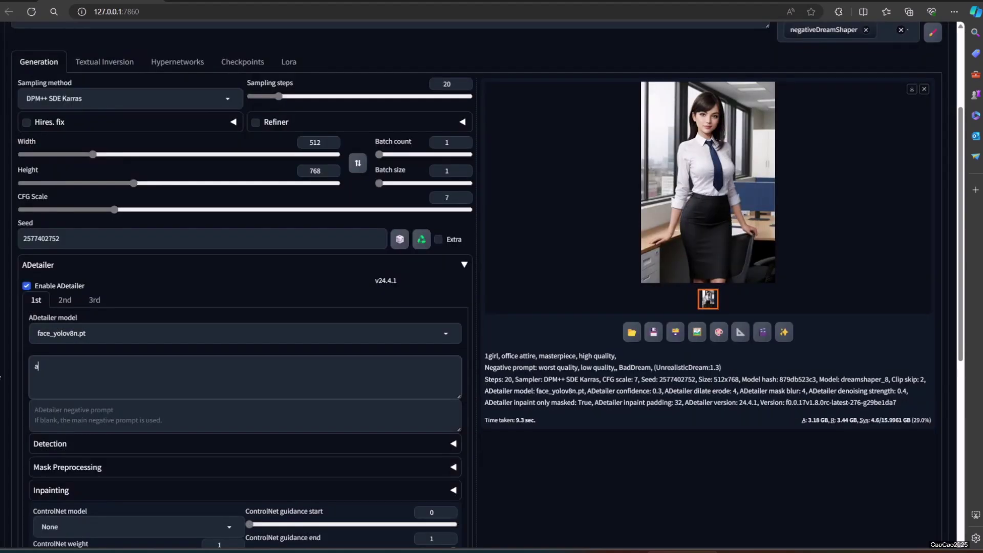
text(angry face)
scroll(892, 149, up, 3)
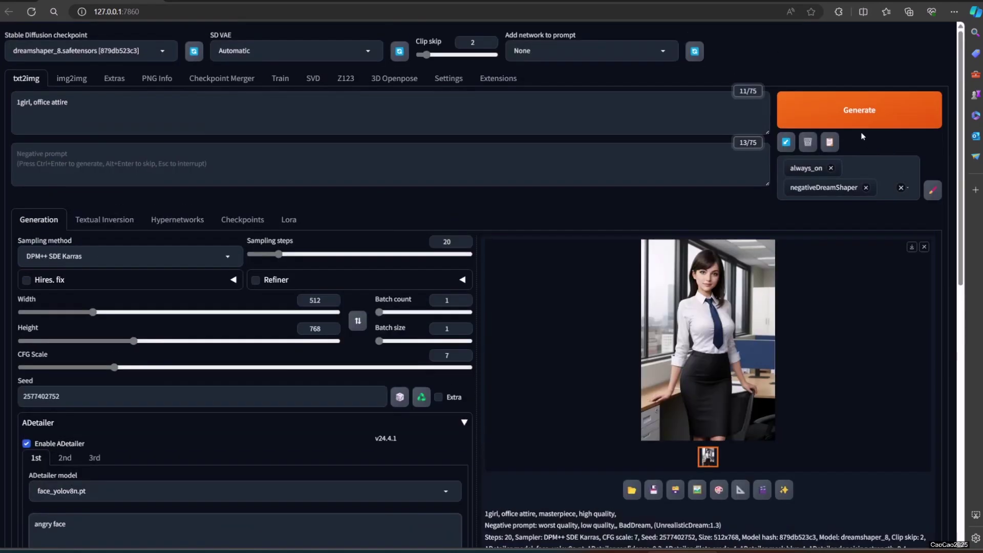
click(860, 115)
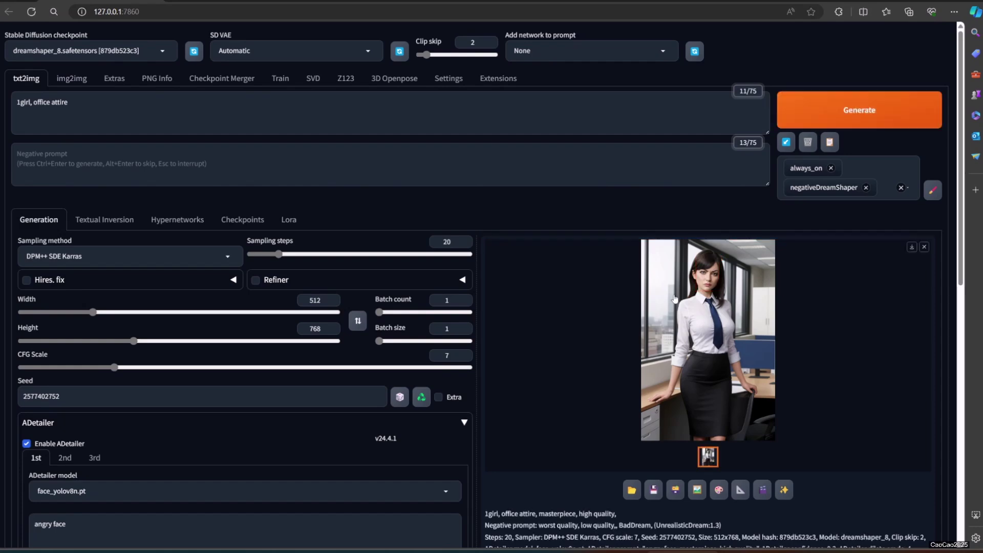
click(689, 306)
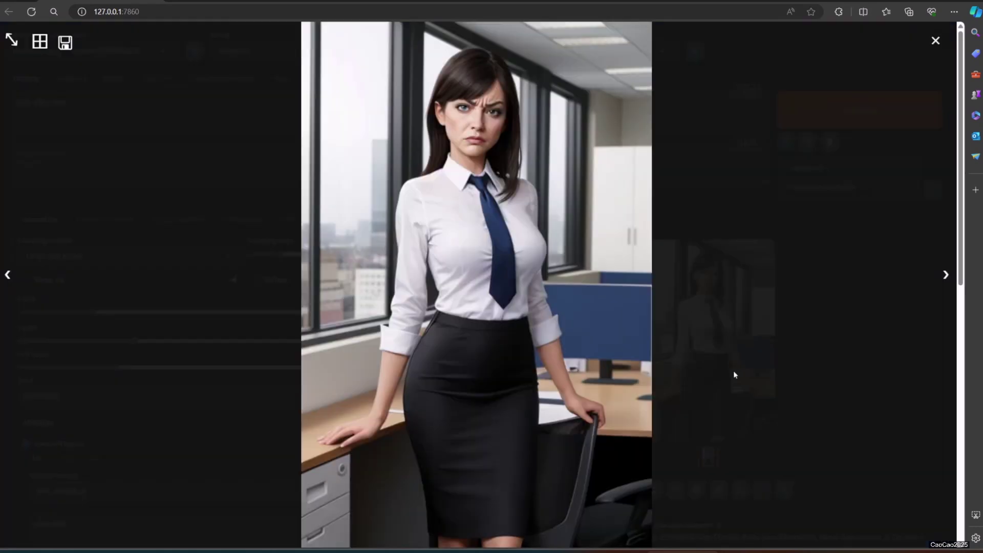
click(738, 388)
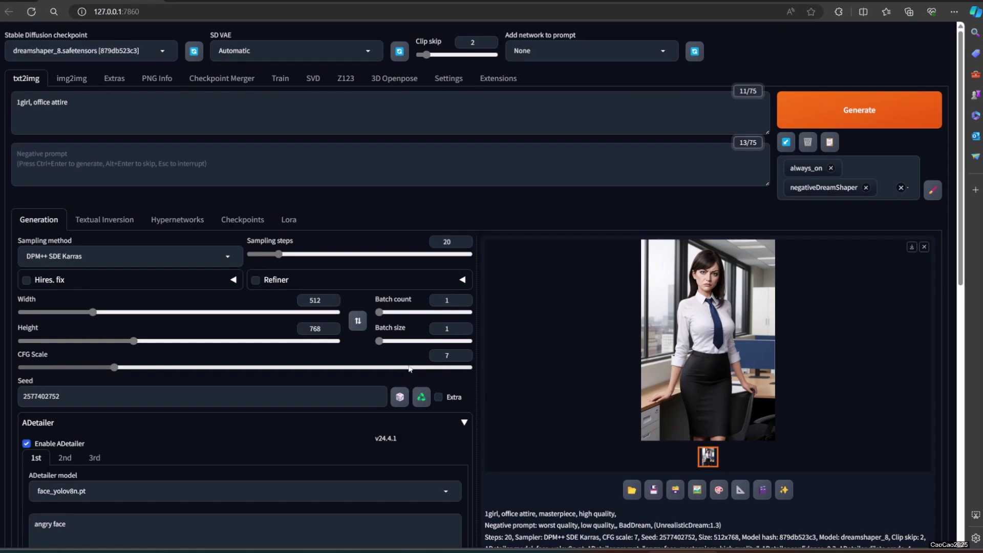
scroll(410, 368, down, 5)
click(102, 369)
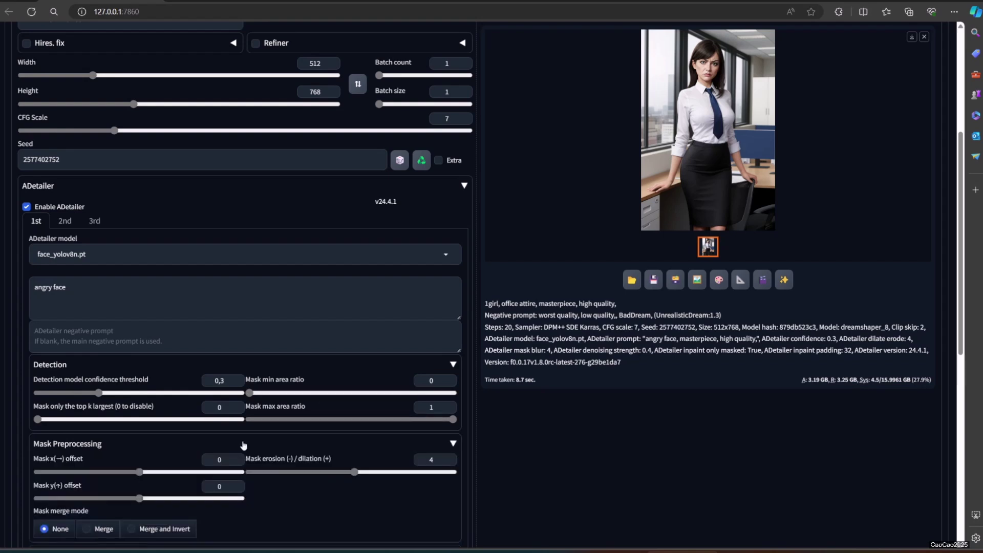
Scroll through ADetailer's mask preprocessing and inpainting settings.
scroll(243, 445, down, 5)
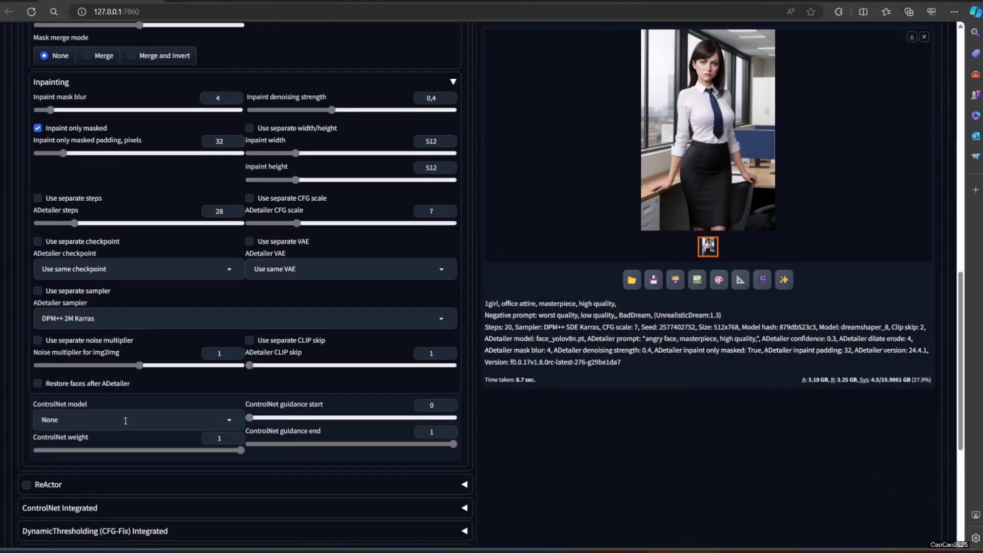
Switch ADetailer to hand_yolov8n.pt with prompt 'belter hand', generate and view it.
click(126, 420)
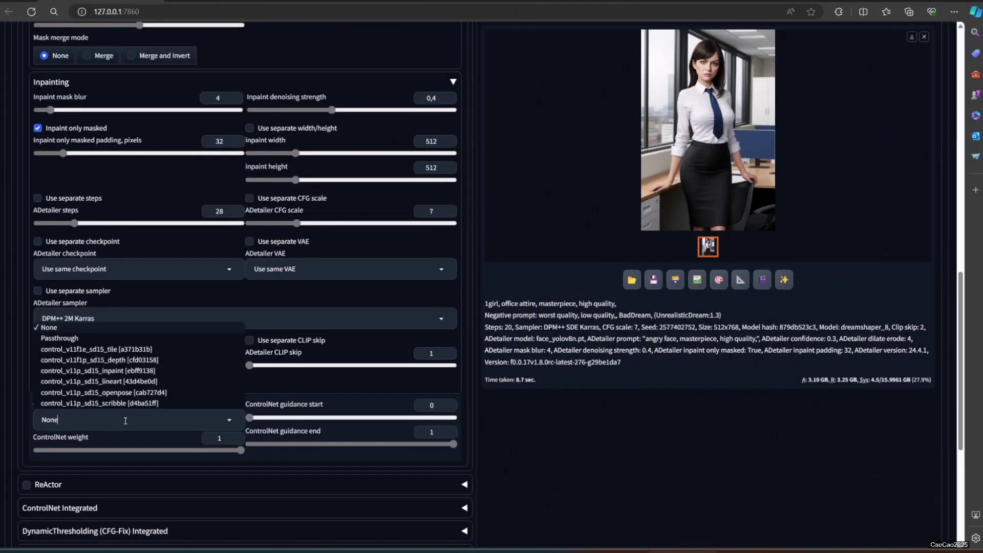
click(296, 462)
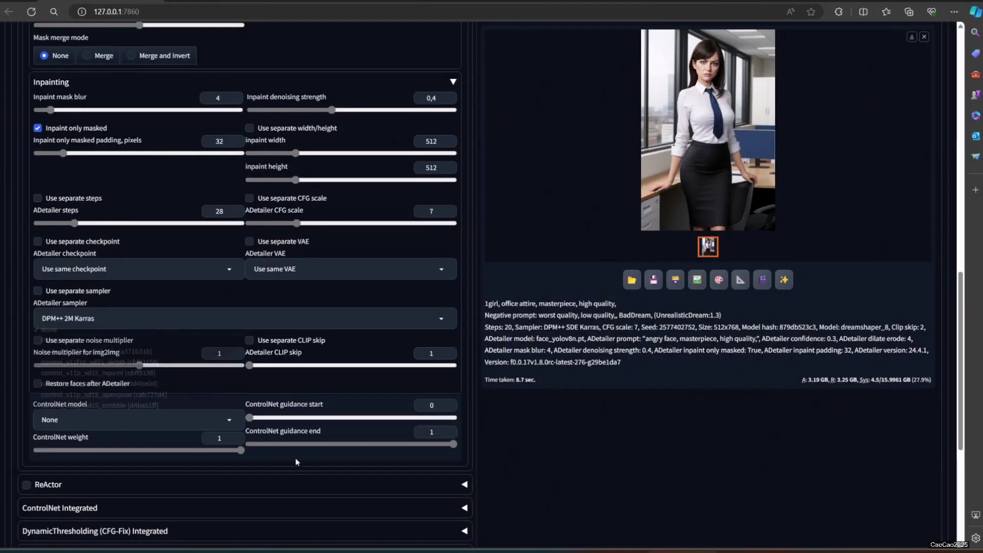
scroll(296, 462, up, 10)
click(105, 412)
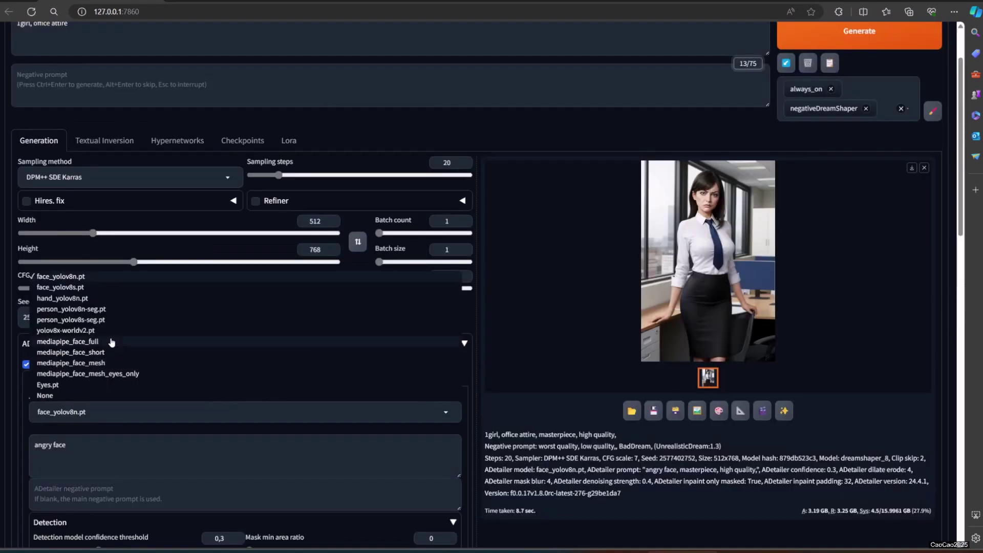
click(104, 298)
double_click(101, 462)
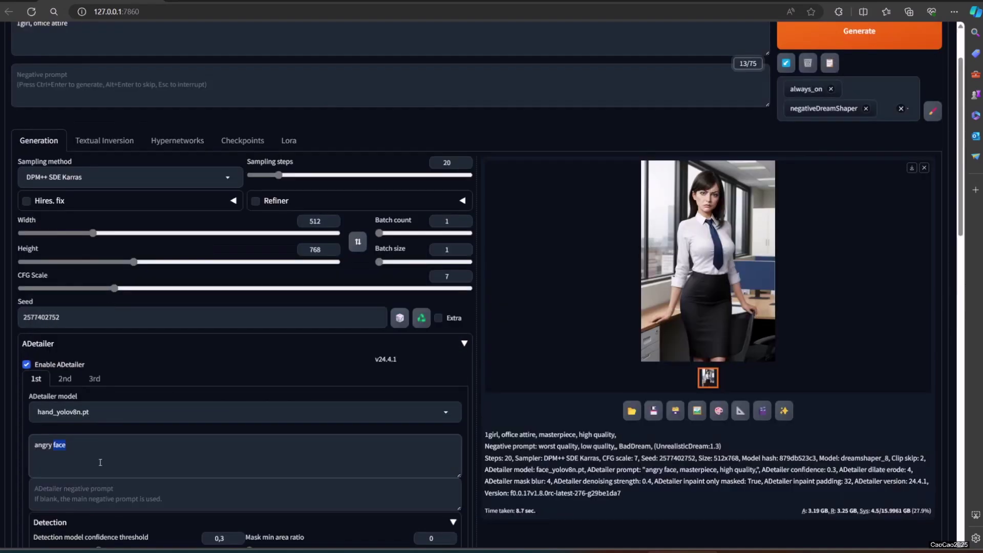
triple_click(100, 462)
text(belter)
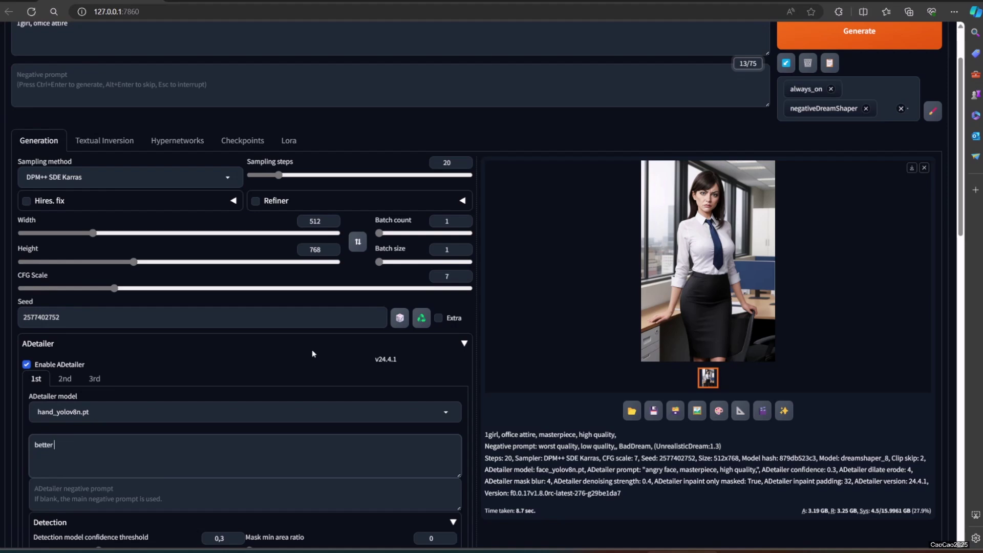
text( hand)
click(853, 32)
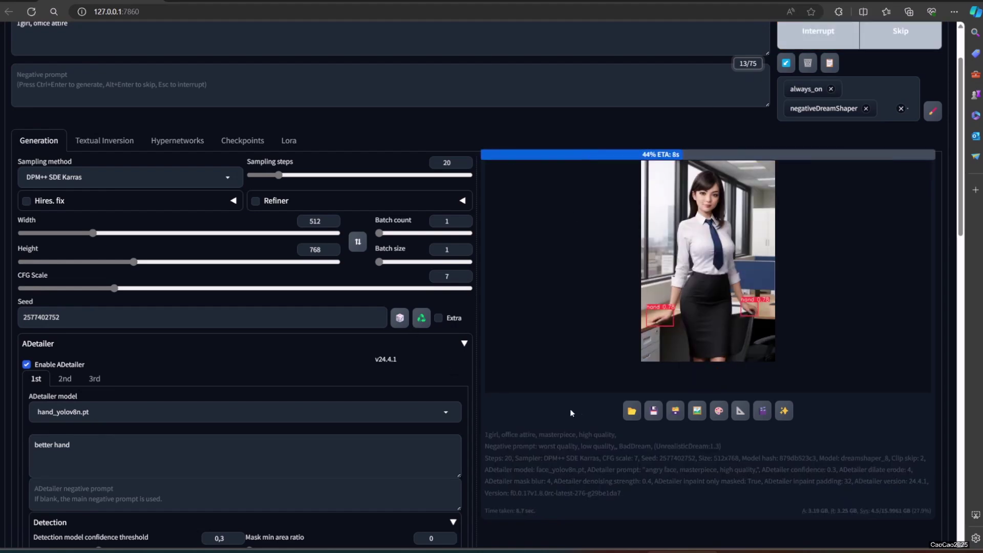
click(661, 296)
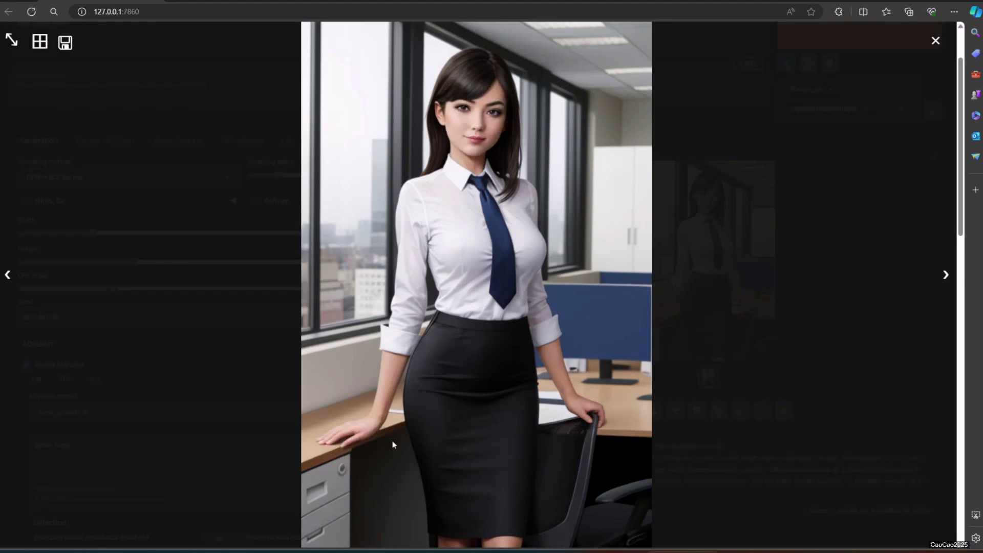
click(440, 418)
Change the prompt to 'girl hand, better hand', regenerate and view full size.
click(46, 448)
text(girl)
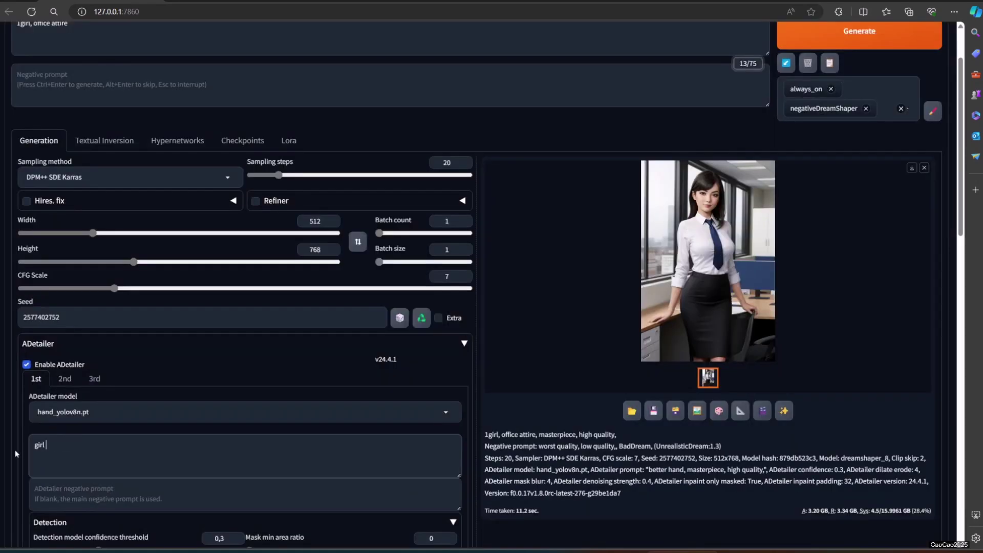
text( hand, better)
text( hand)
click(794, 40)
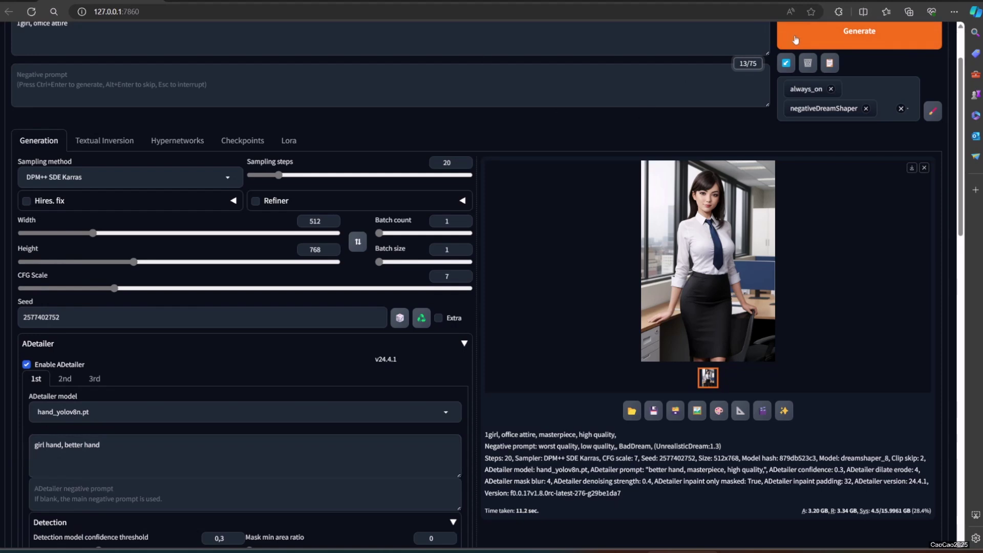
click(753, 296)
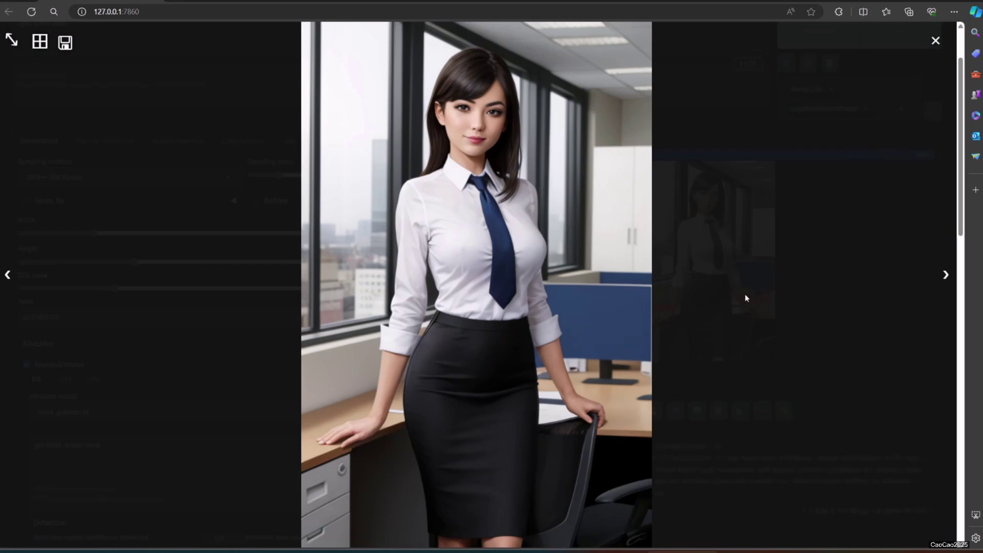
click(745, 298)
click(730, 273)
Set Merge and Invert, prompt 'school, inside class', and raise inpaint denoising.
click(462, 401)
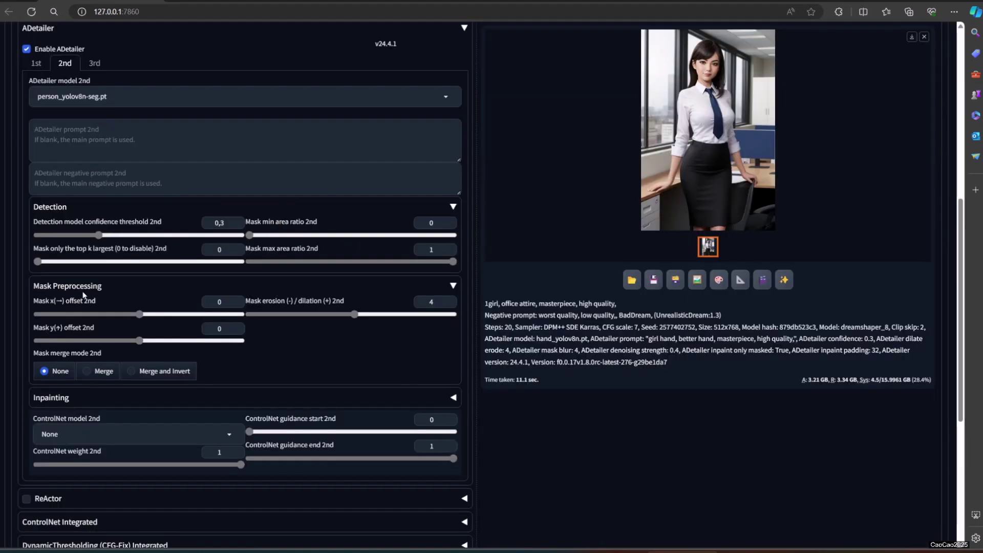
scroll(154, 441, down, 5)
click(153, 372)
scroll(129, 405, up, 3)
text(school, inside class)
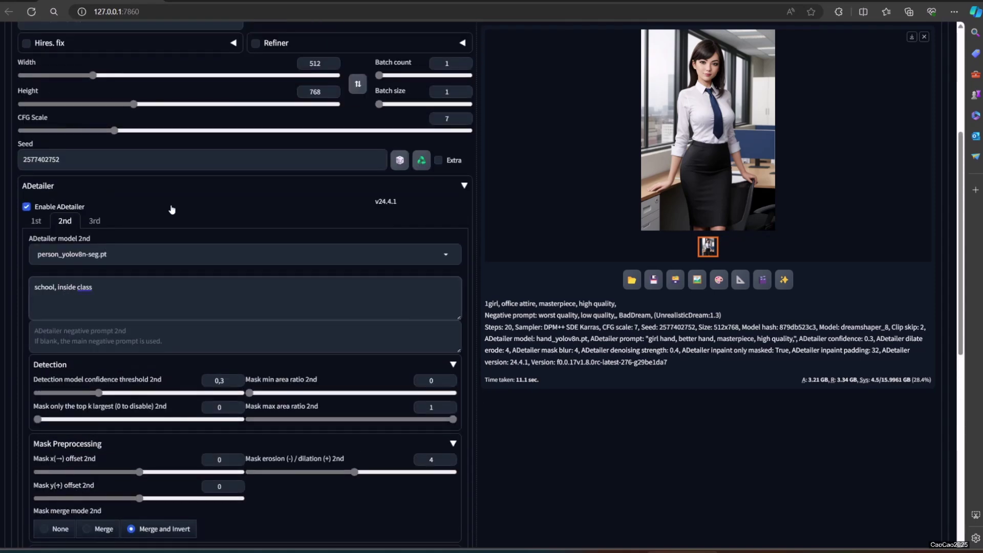
scroll(172, 210, down, 6)
drag(332, 268, 441, 269)
scroll(441, 269, up, 15)
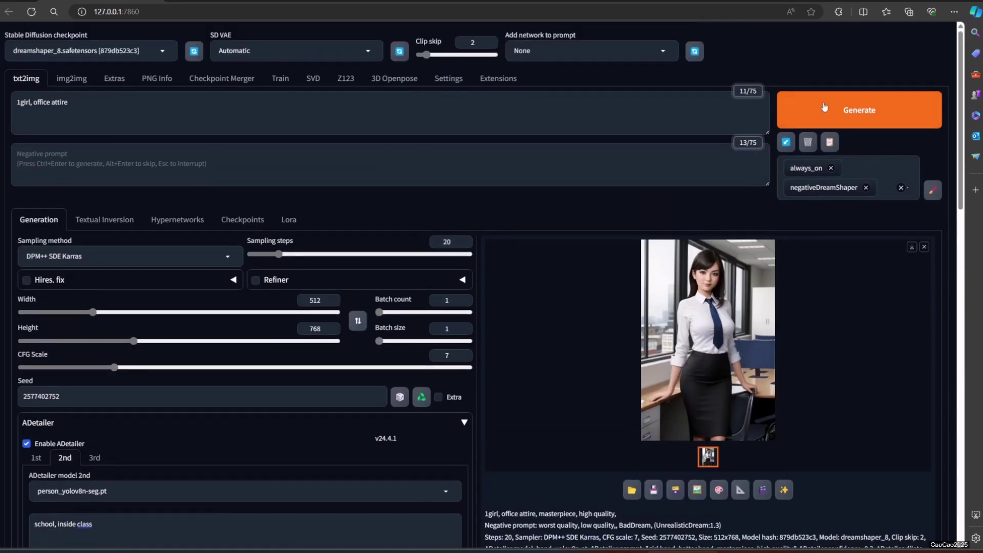
Generate the classroom-background portrait and view it full size.
click(827, 105)
click(743, 339)
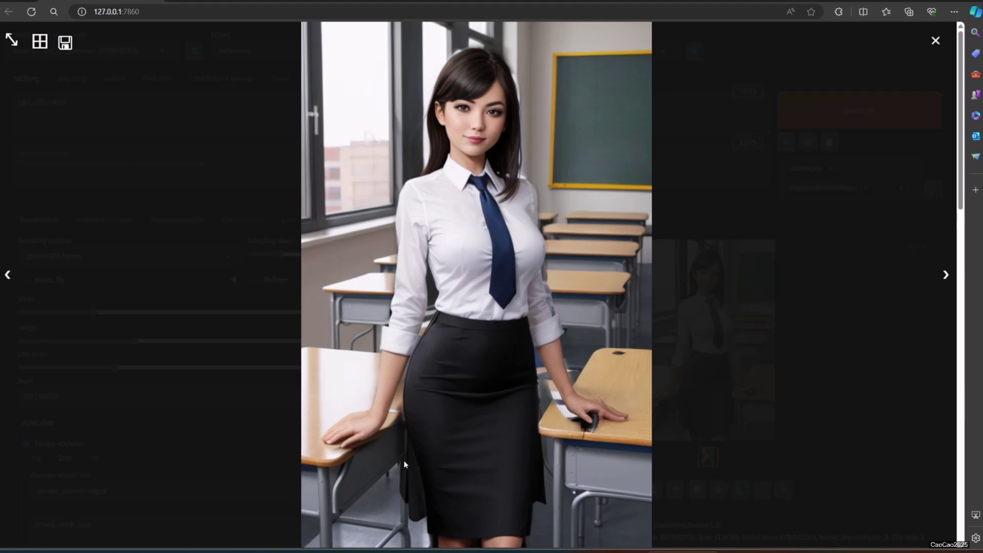
click(766, 329)
scroll(766, 330, down, 5)
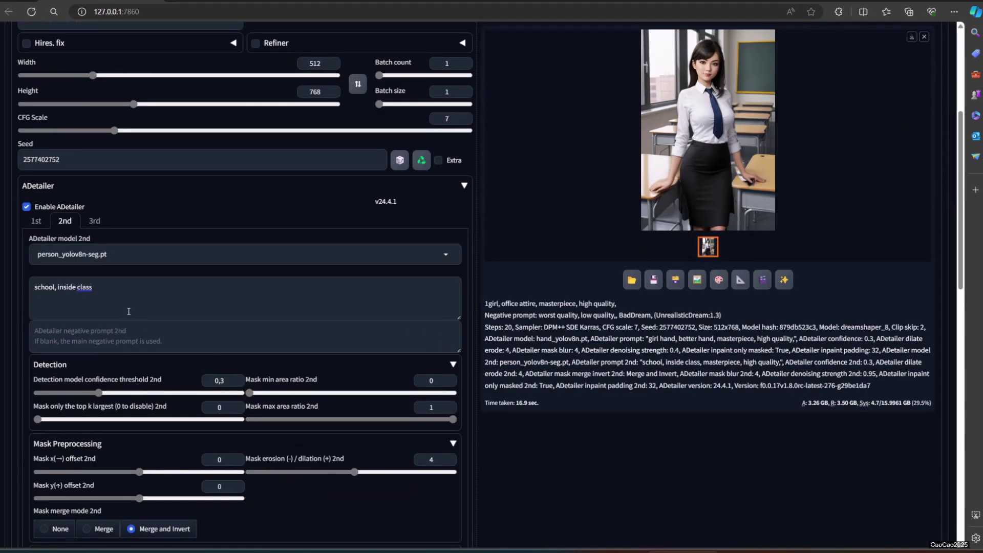
Set the first pass to person_yolov8n-seg.pt with 'school, inside class' and high denoising.
click(37, 227)
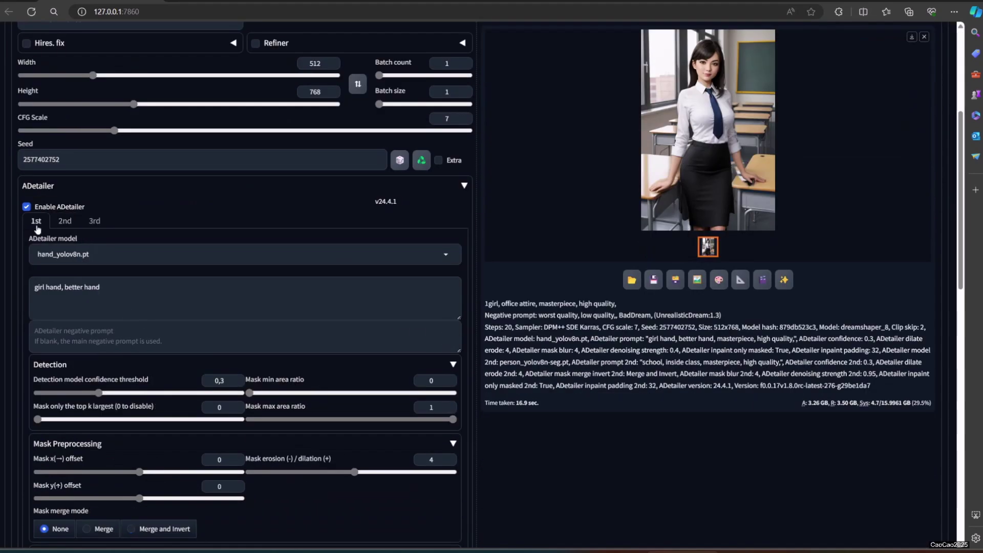
click(67, 254)
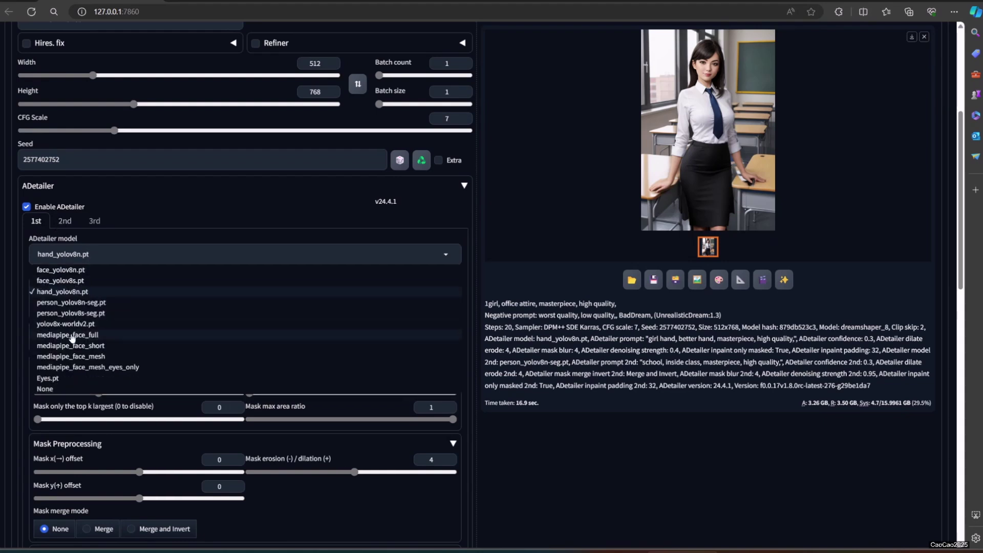
click(70, 303)
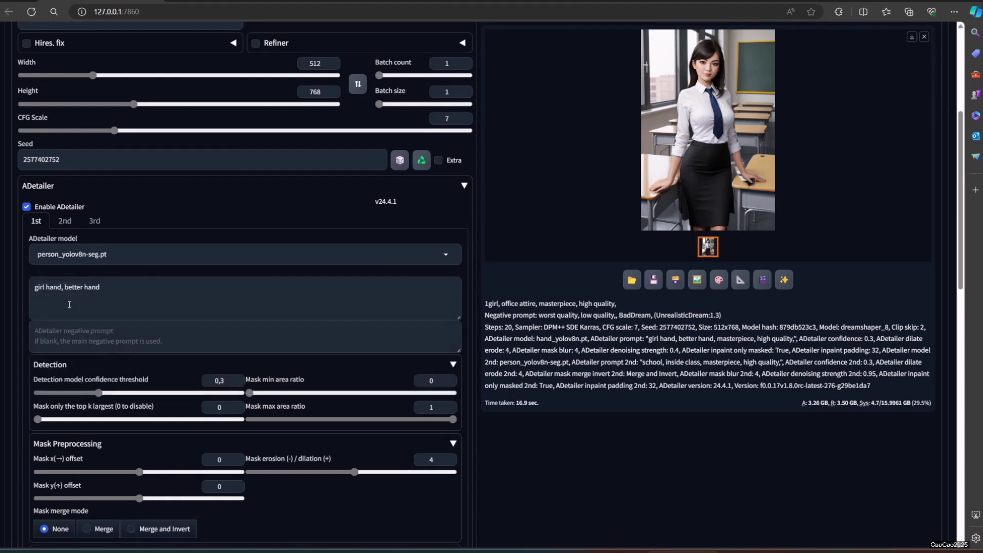
click(65, 221)
triple_click(83, 296)
key(ctrl+c)
click(36, 221)
click(35, 288)
key(ctrl+v)
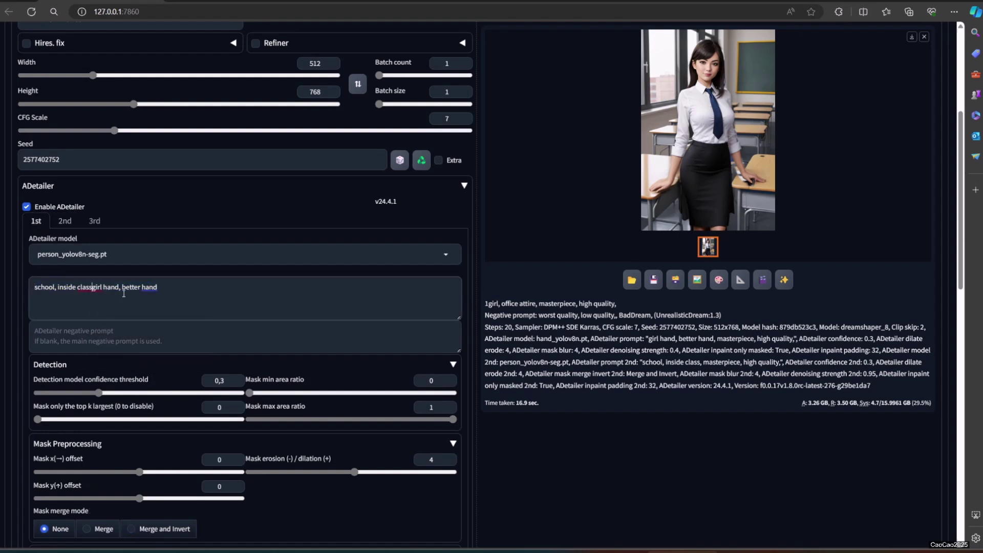
key(shift+End)
key(BackSpace)
scroll(256, 395, down, 5)
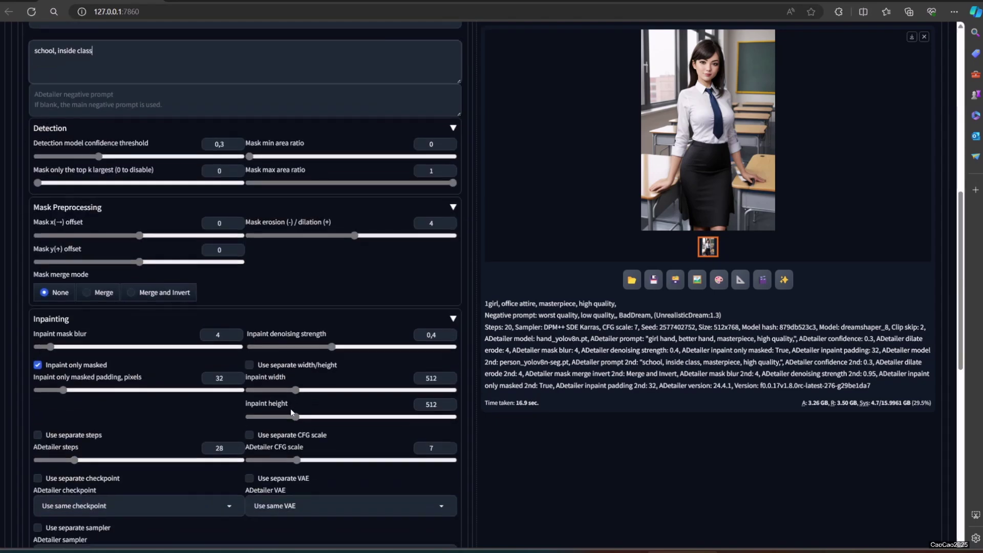
drag(332, 348, 439, 353)
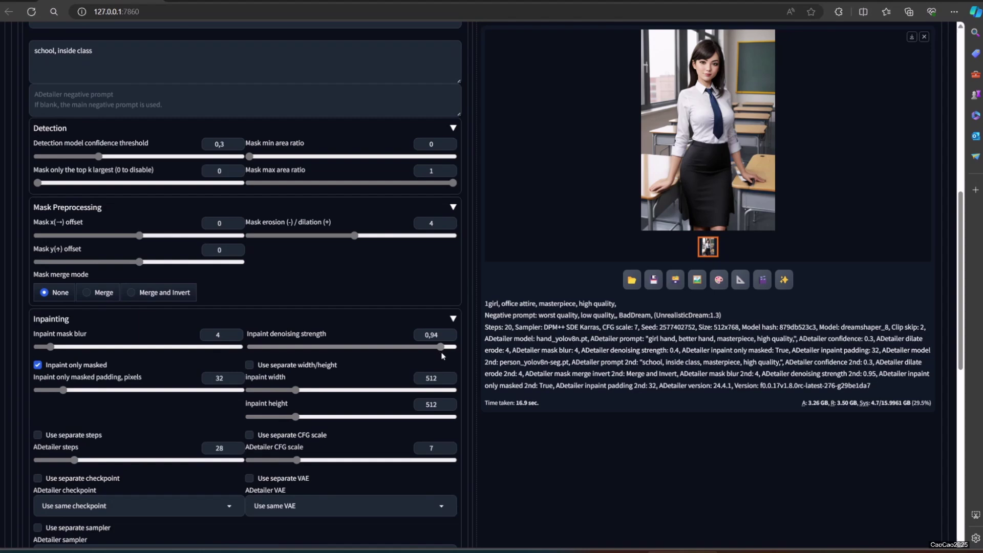
scroll(205, 307, up, 6)
Set the second pass to hand_yolov8n.pt with prompt 'girl hand, better hand'.
click(72, 299)
scroll(120, 247, down, 3)
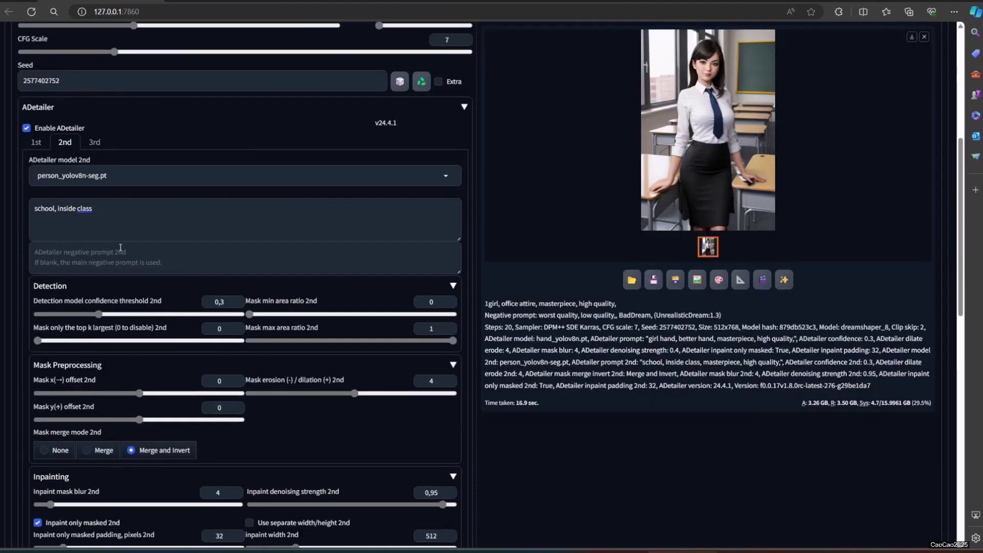
click(127, 223)
key(ctrl+a)
text(girl hand, better hand)
click(77, 176)
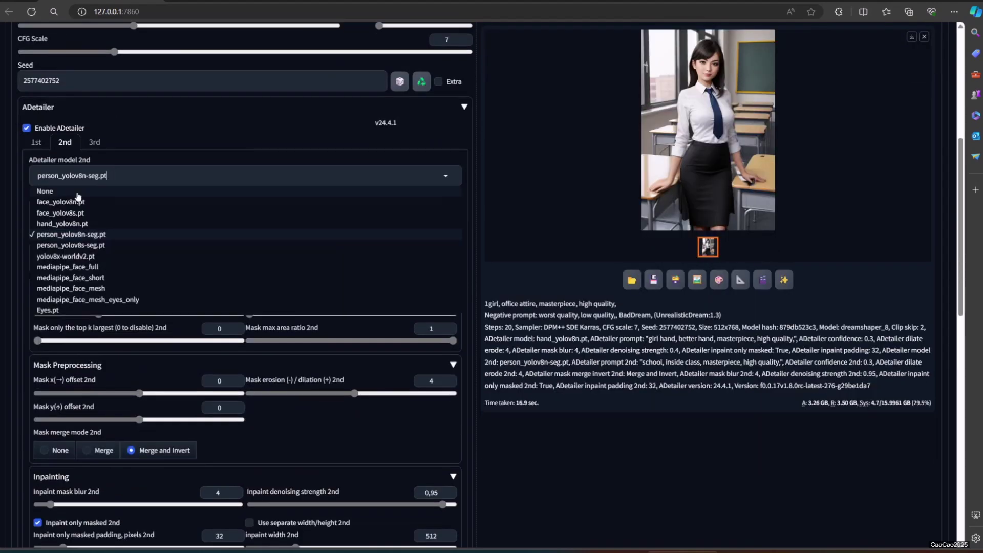
click(71, 224)
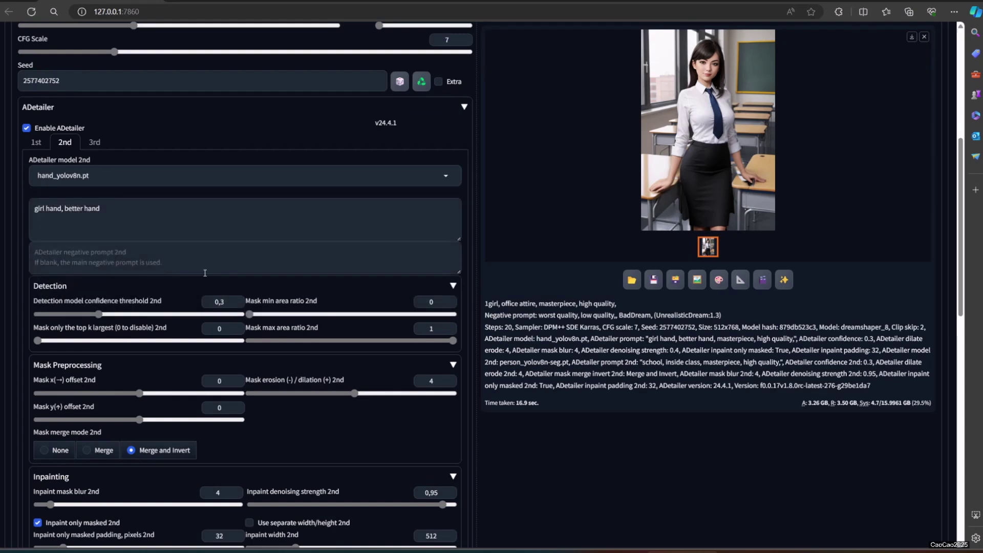
scroll(205, 273, down, 2)
scroll(205, 273, down, 3)
scroll(512, 256, up, 10)
Generate the portrait with both ADetailer passes, producing a school-uniform result.
click(829, 109)
scroll(625, 270, down, 3)
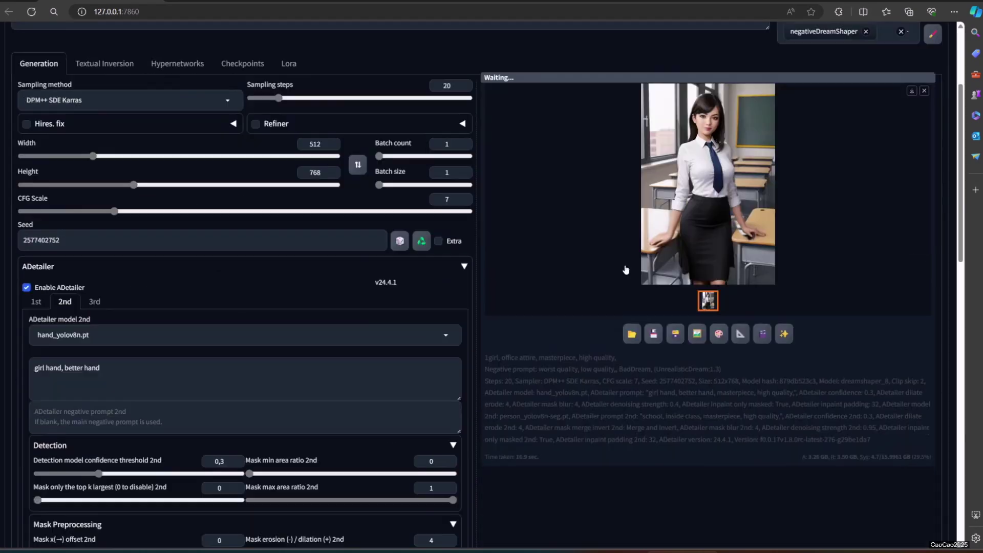
scroll(608, 281, down, 4)
scroll(461, 292, down, 4)
scroll(460, 292, up, 8)
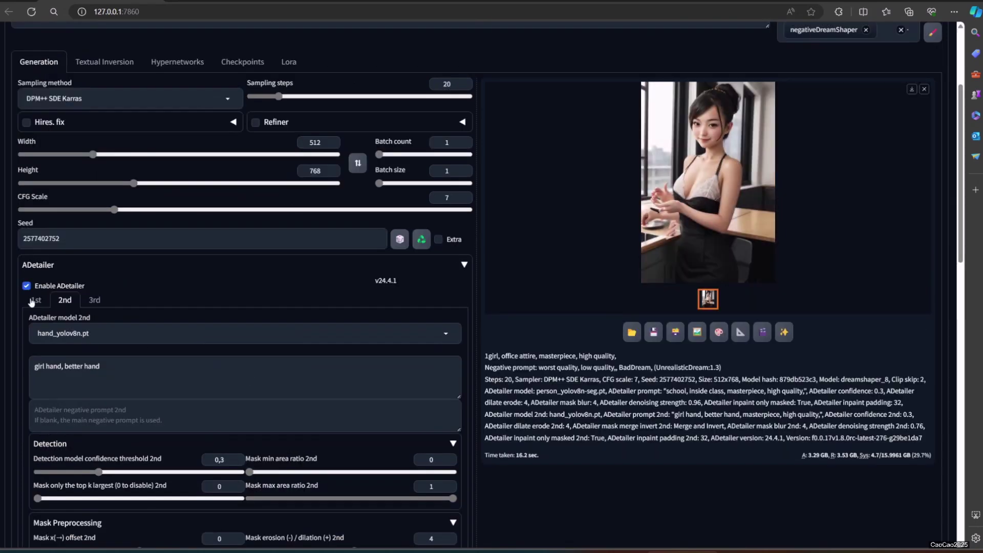
click(32, 301)
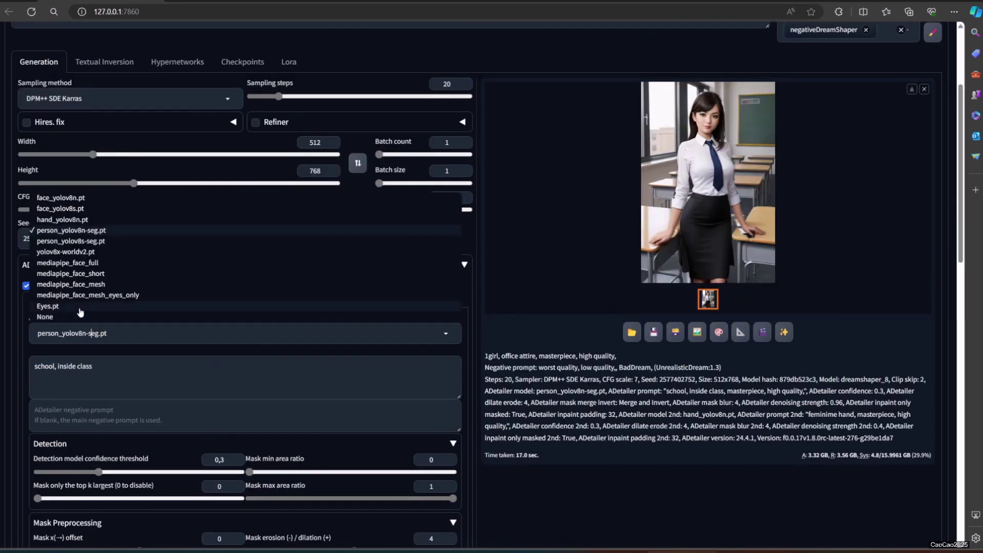
Switch the first pass to Eyes.pt with prompt 'blue eyes' and mask merge None.
click(79, 307)
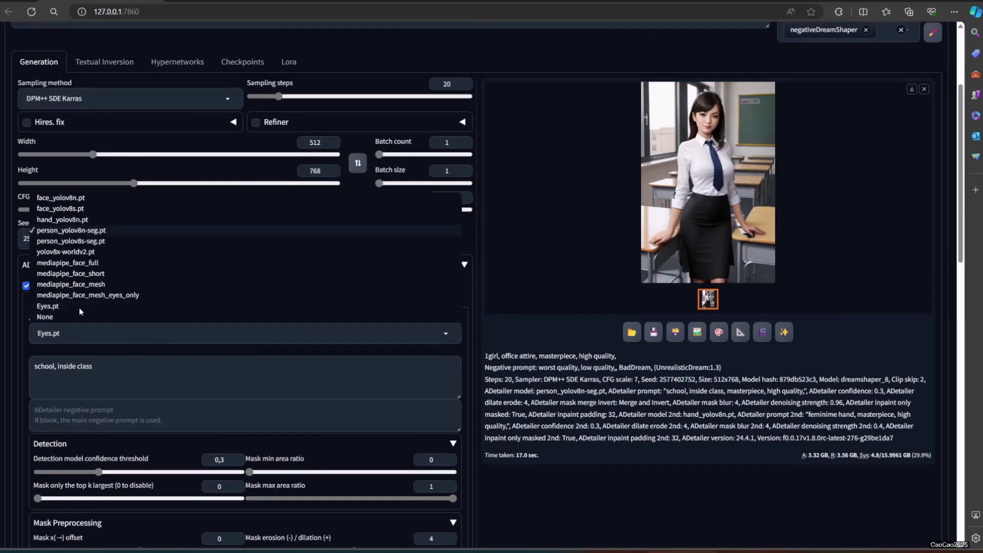
drag(97, 369, 0, 372)
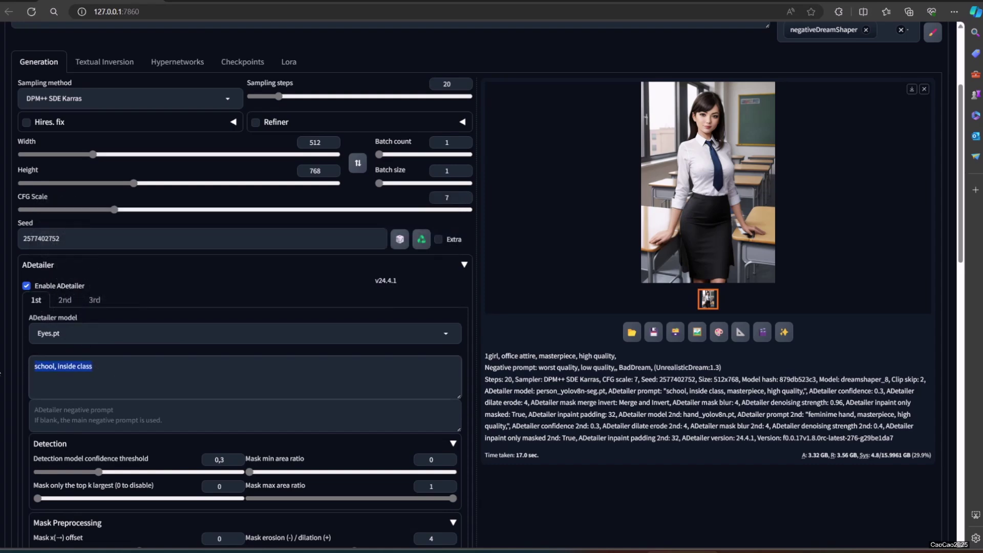
text(blue eyes)
scroll(84, 353, down, 2)
scroll(105, 412, down, 2)
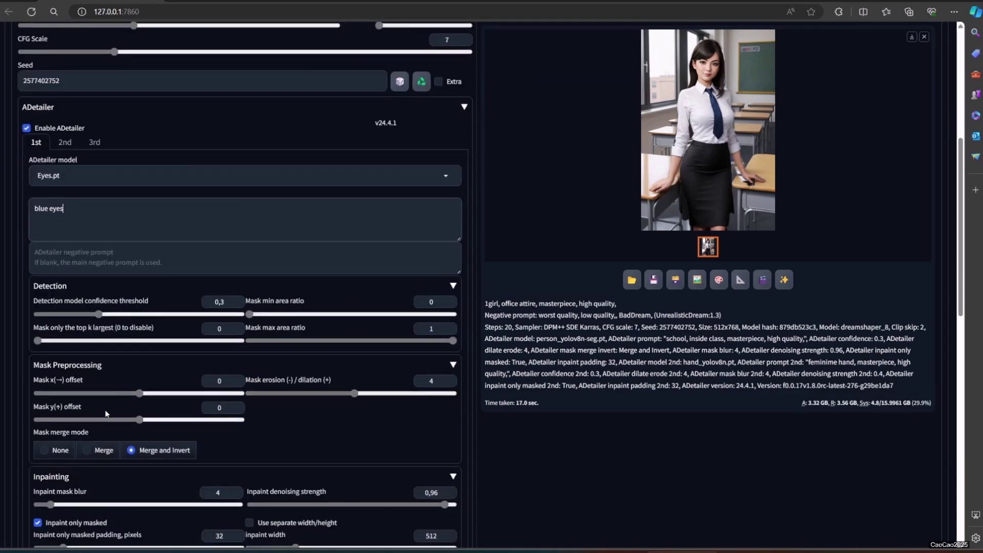
scroll(106, 412, down, 3)
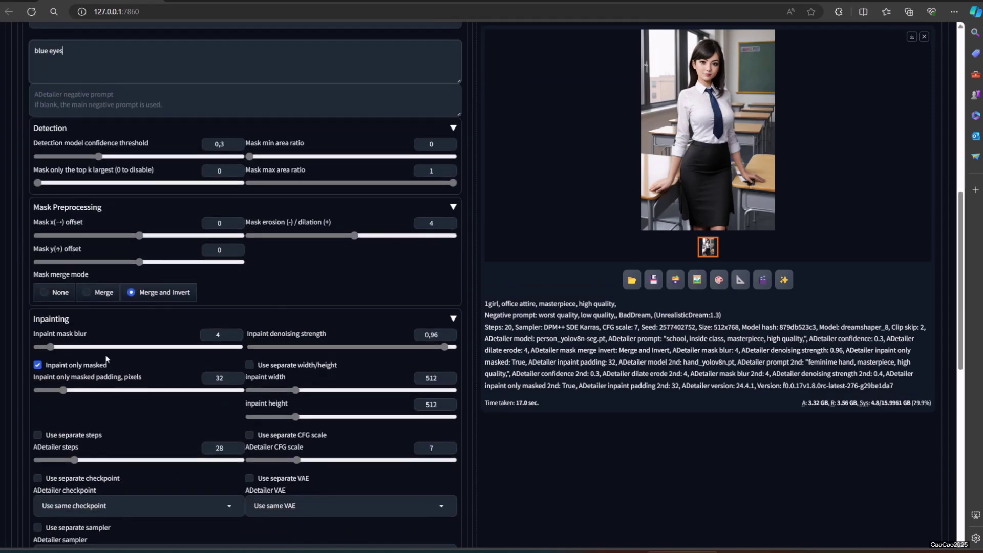
click(60, 293)
Lower denoising to 0.45, generate, and view the blue-eyed portrait full screen.
scroll(192, 454, up, 6)
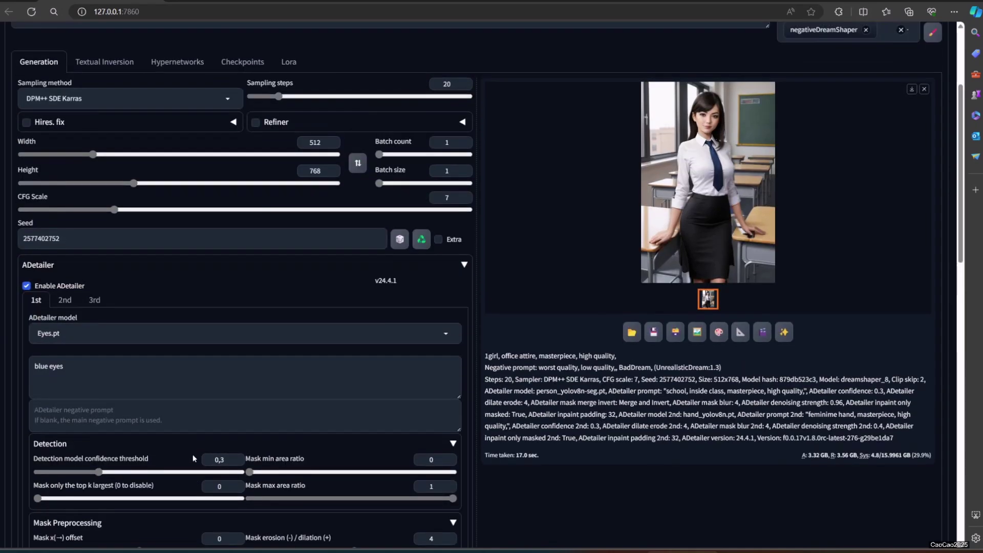
scroll(193, 454, down, 6)
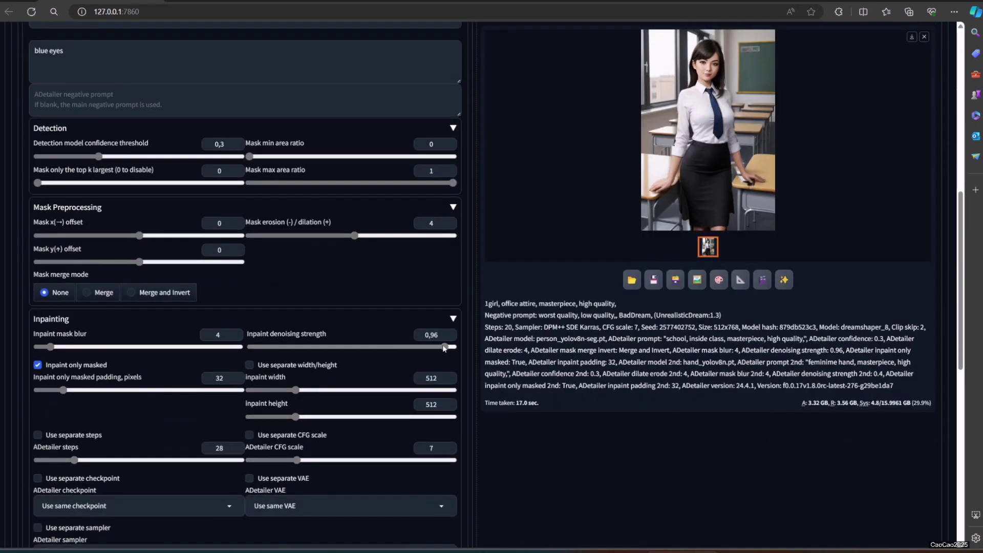
drag(444, 347, 342, 348)
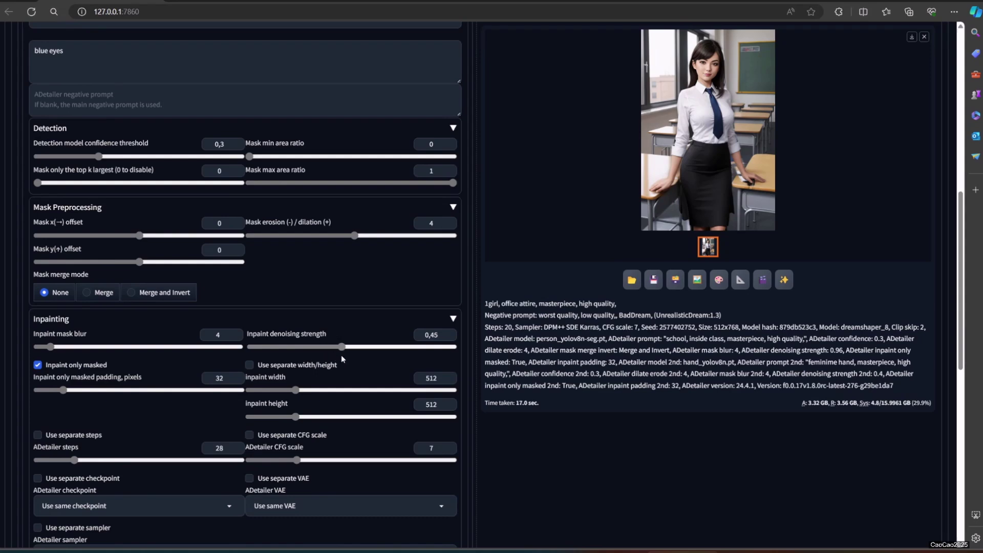
scroll(341, 359, up, 6)
scroll(342, 359, up, 3)
click(805, 125)
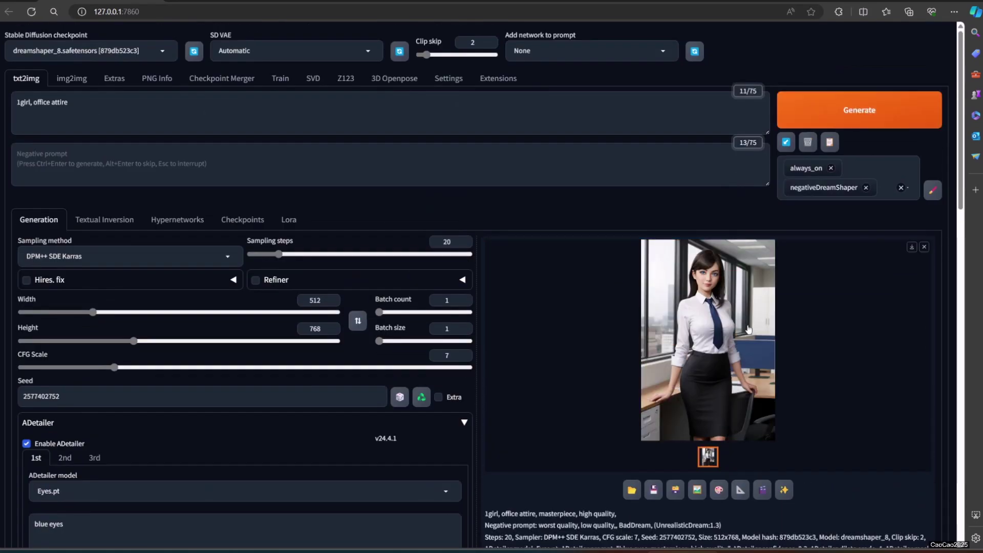
click(748, 329)
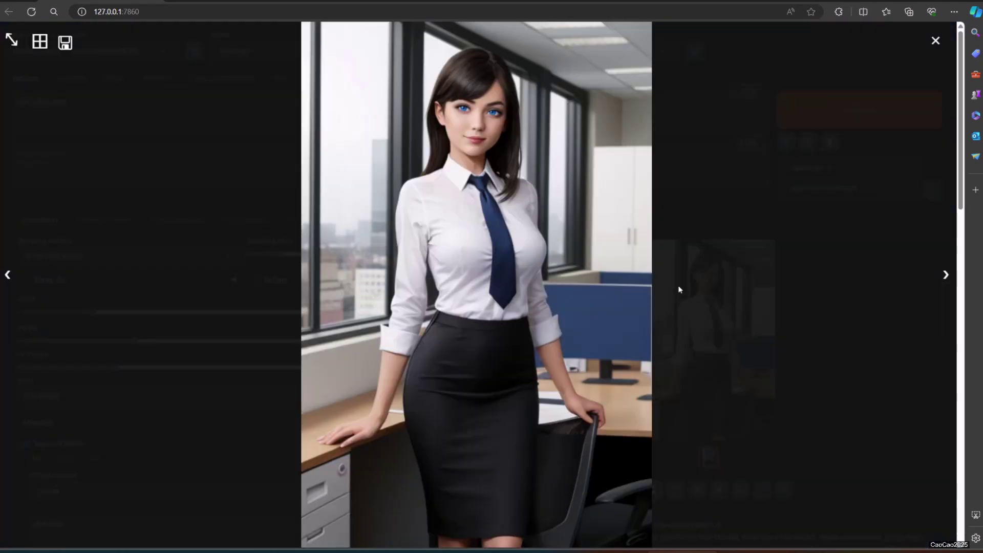
Generate with the cewe-sma LoRA and review the white shirt, gray skirt and belt result.
click(830, 331)
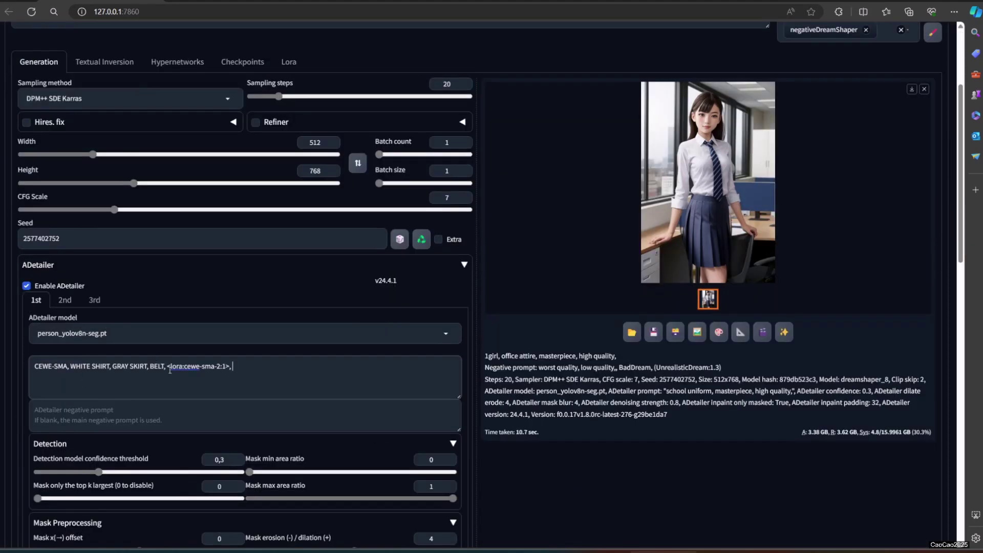
scroll(805, 199, up, 3)
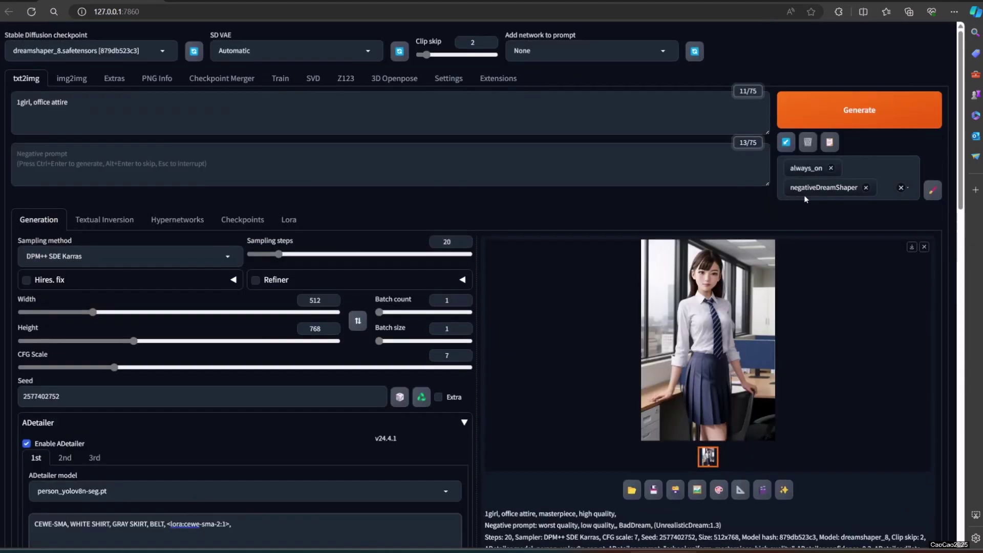
click(823, 119)
scroll(386, 384, down, 2)
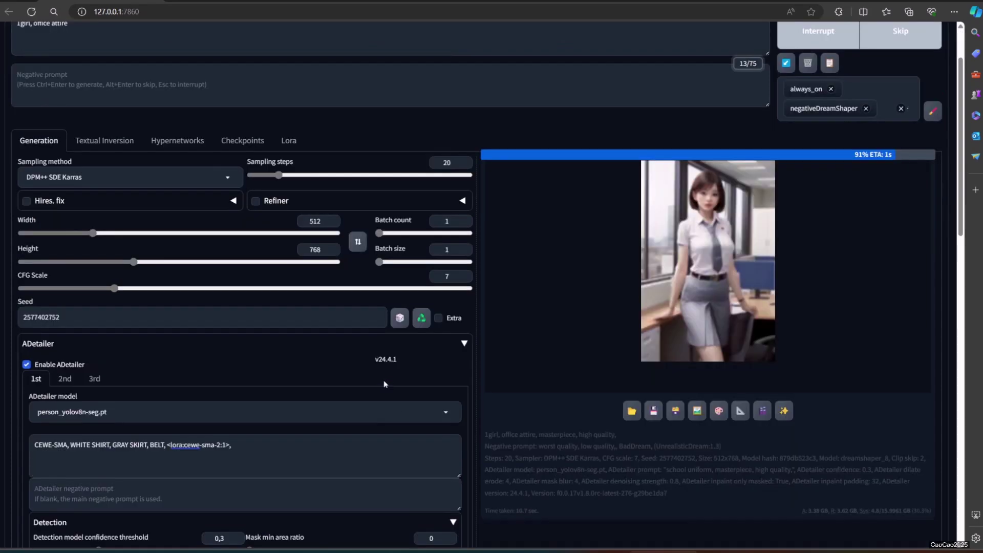
click(697, 251)
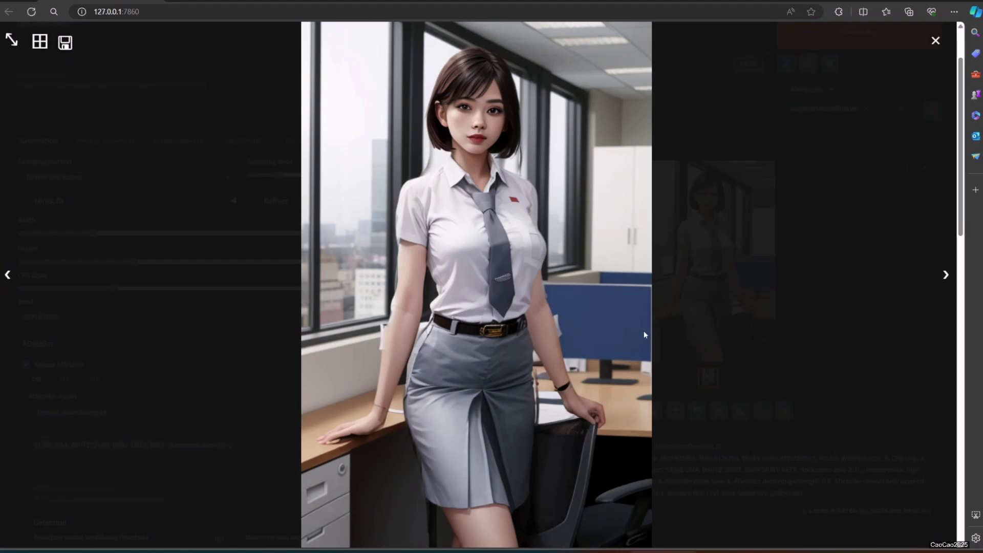
click(727, 415)
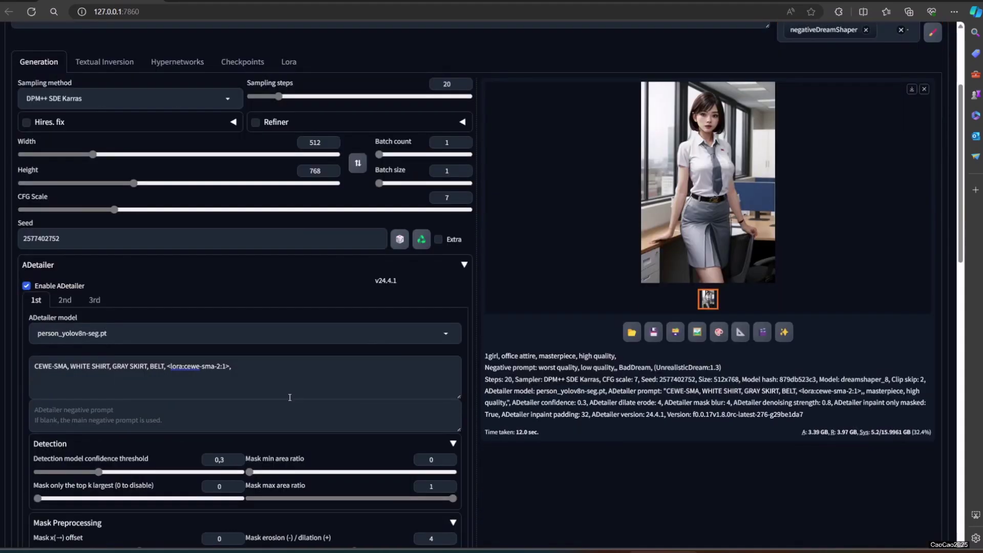